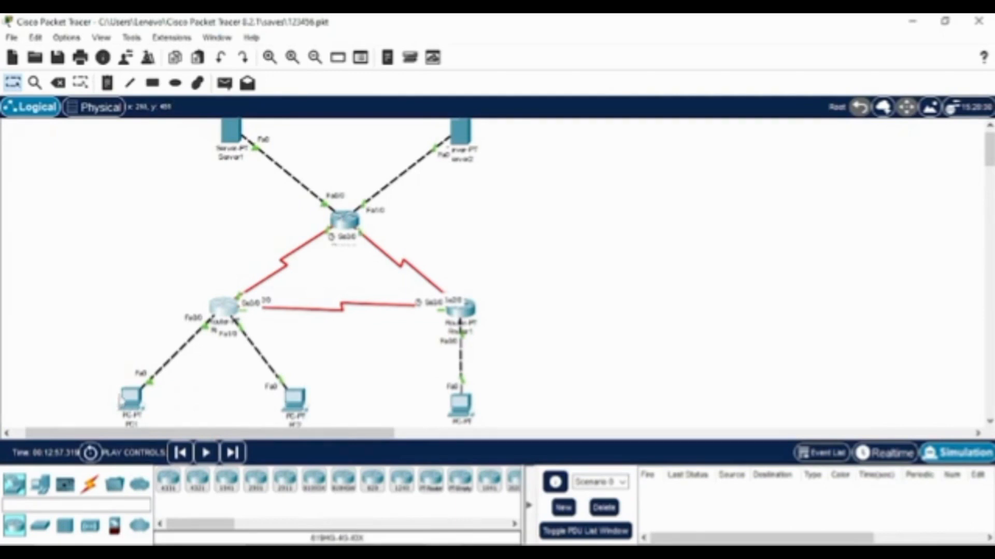
Step: Review the IP configuration of PC1, PC2 and PC3, closing each device window after checking it
mouse_move(127, 404)
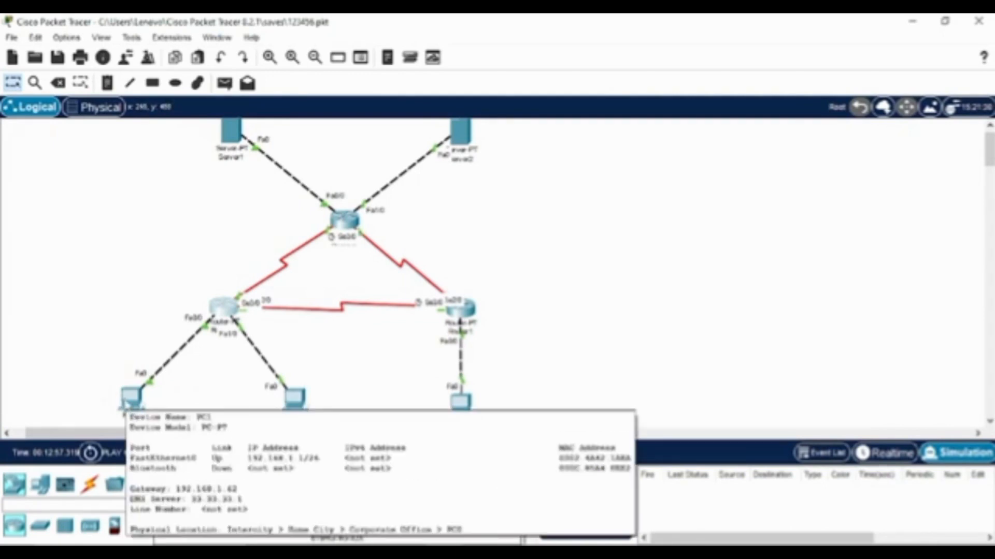
click(139, 409)
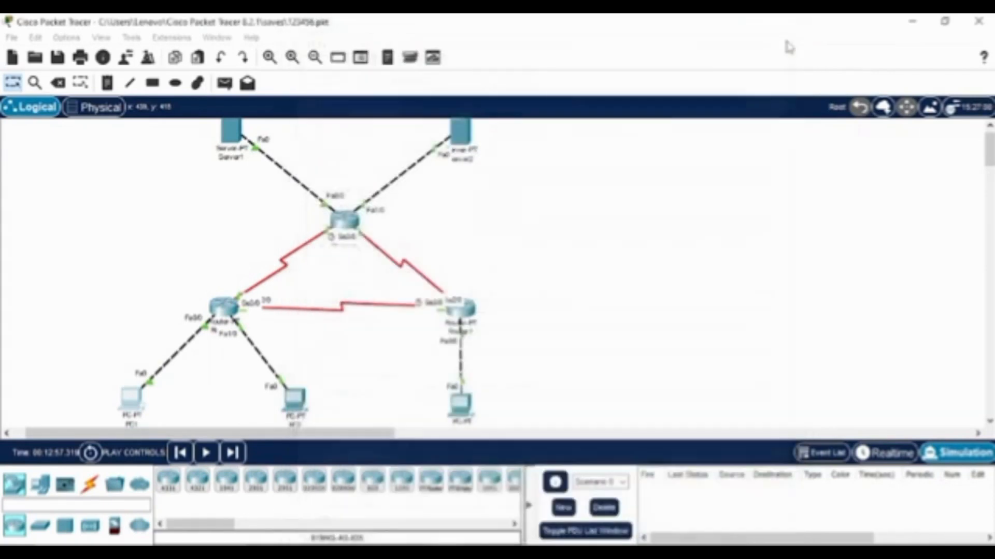
click(786, 41)
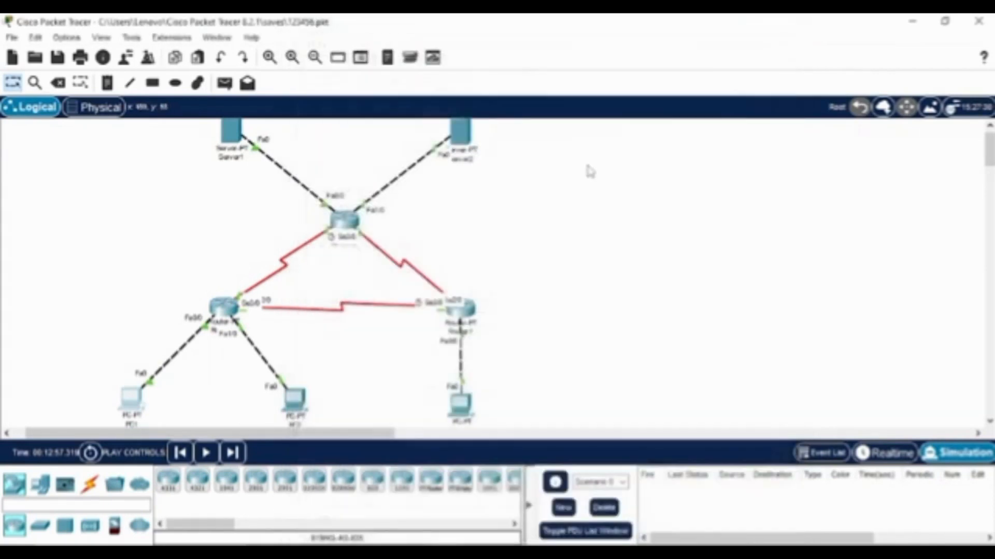
click(300, 397)
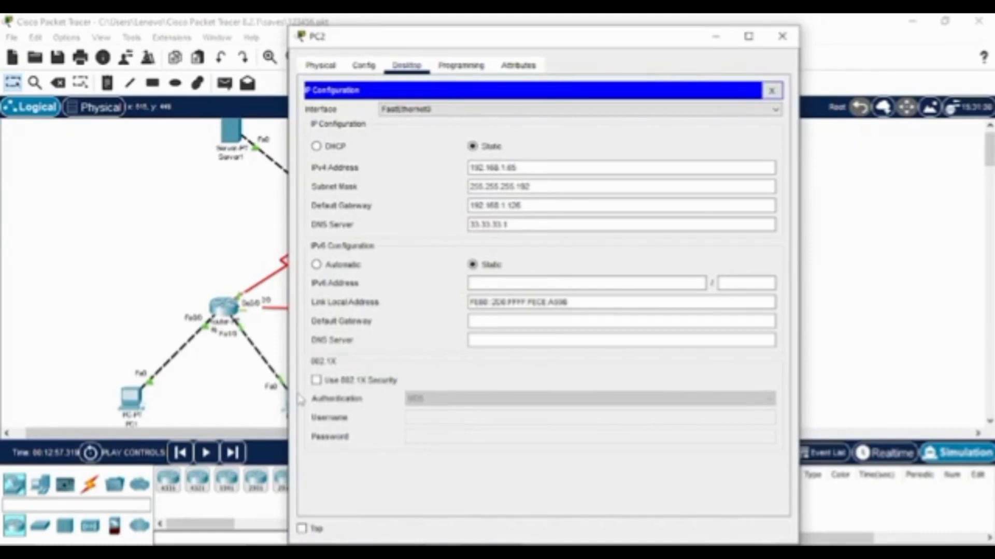
click(788, 40)
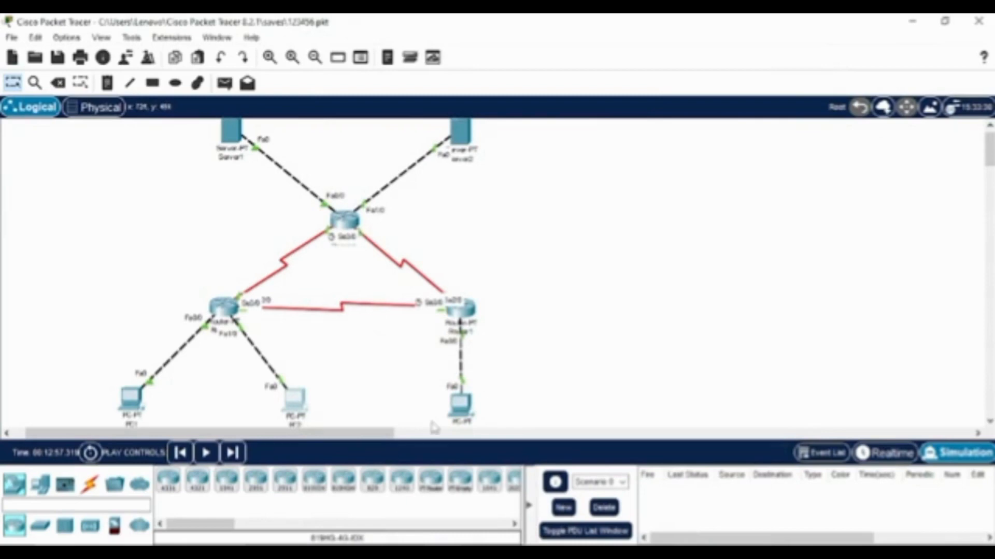
click(458, 409)
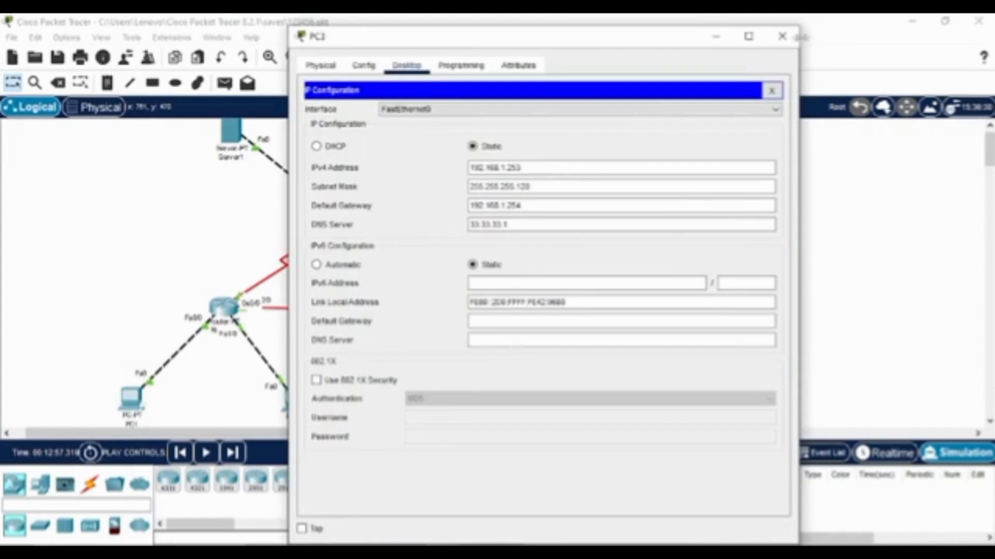
click(791, 41)
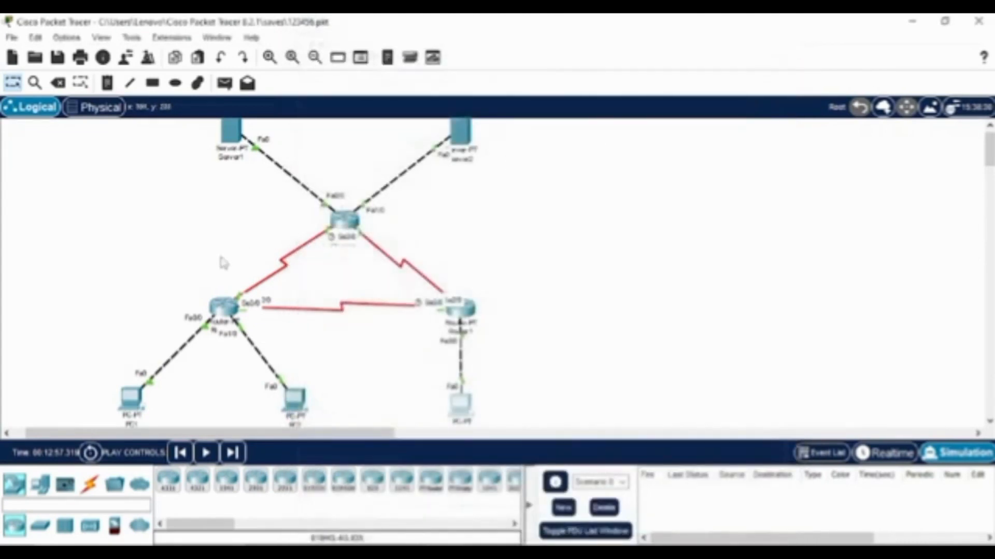
Step: Review Router0's IP settings on FastEthernet0/0, FastEthernet1/0, Serial2/0 and Serial3/0, and close its window
click(225, 305)
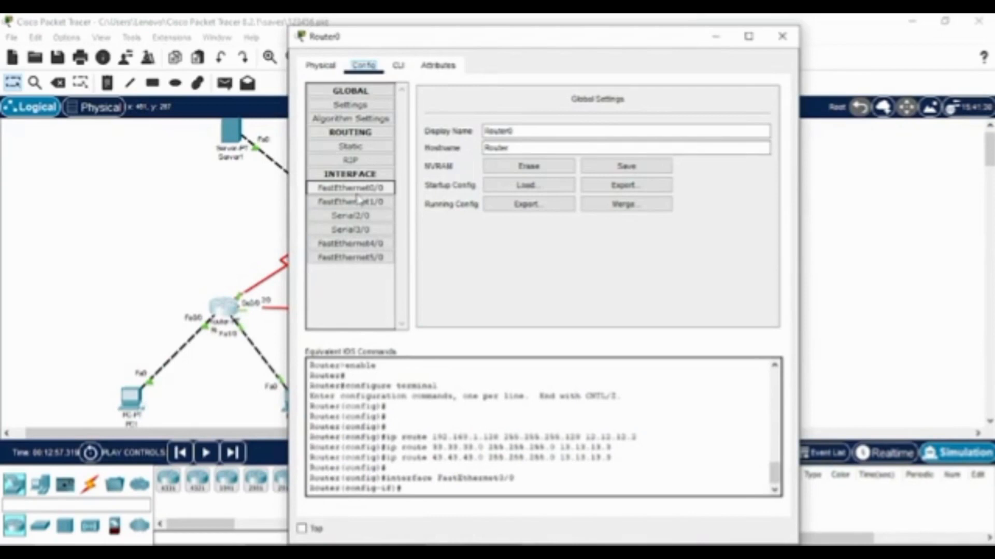
click(358, 190)
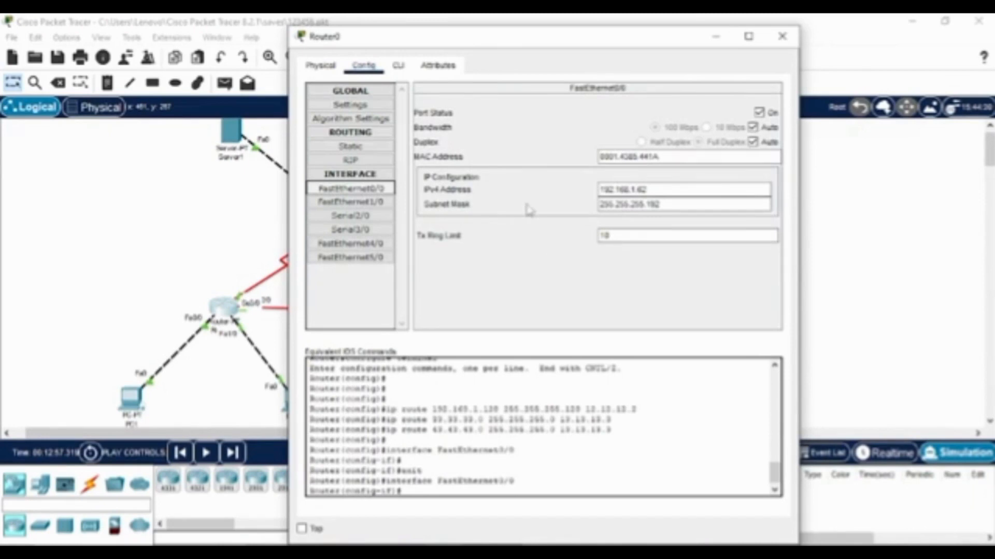
click(381, 207)
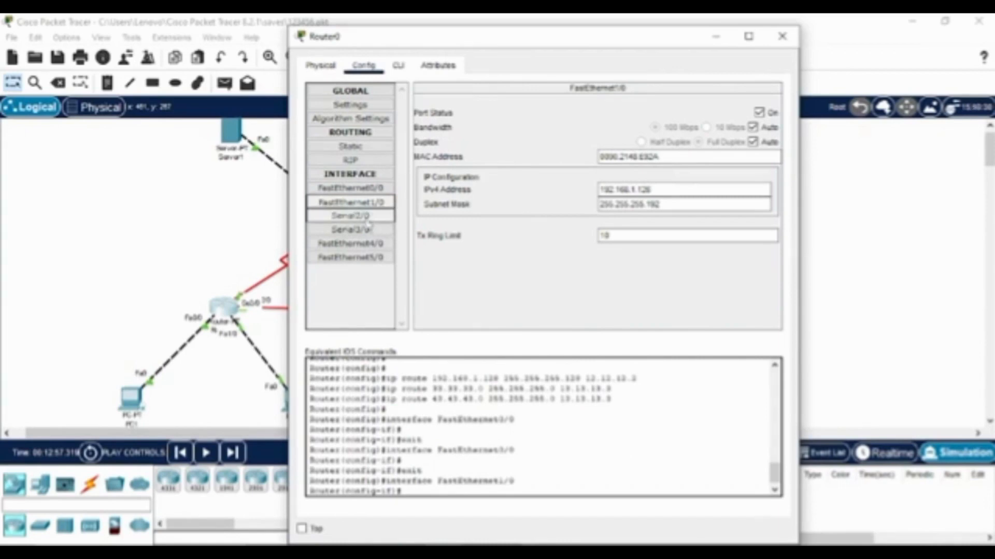
click(369, 218)
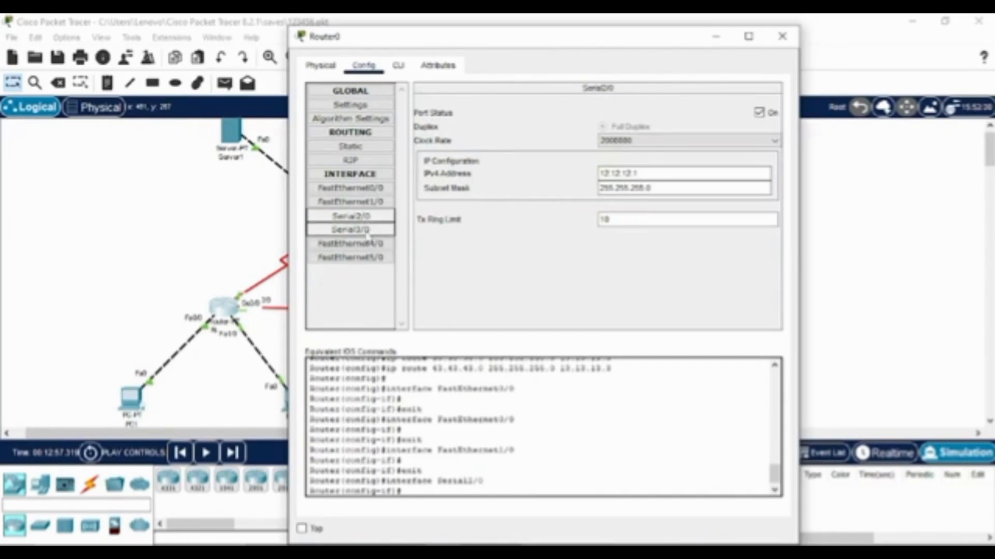
click(367, 231)
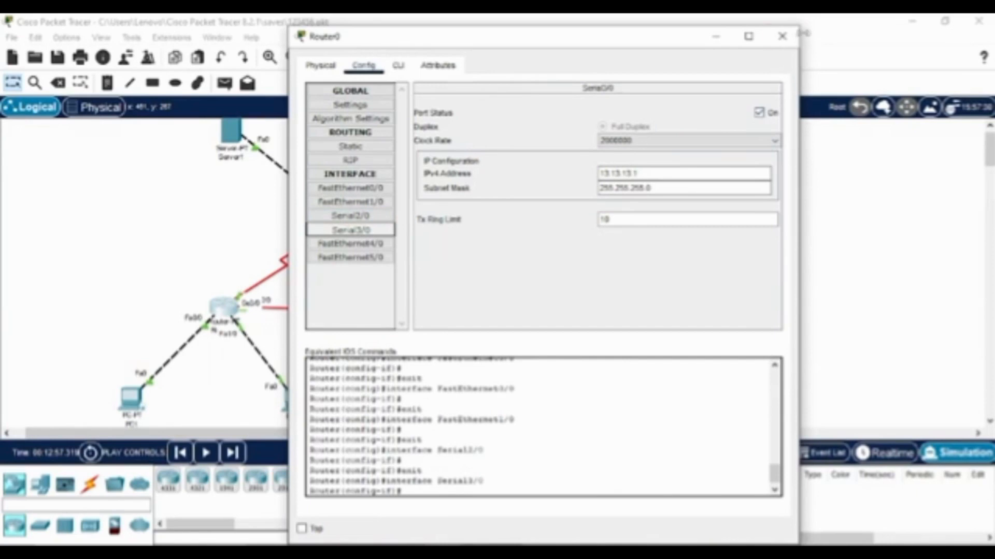
click(782, 37)
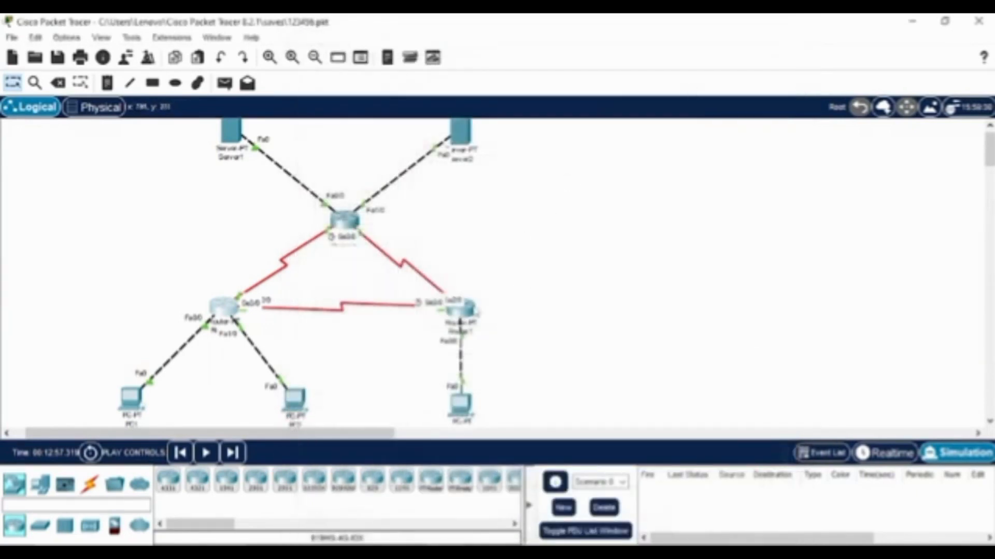
Step: Review Router1's IP settings on FastEthernet0/0, FastEthernet1/0, Serial2/0 and Serial3/0, and close its window
click(469, 311)
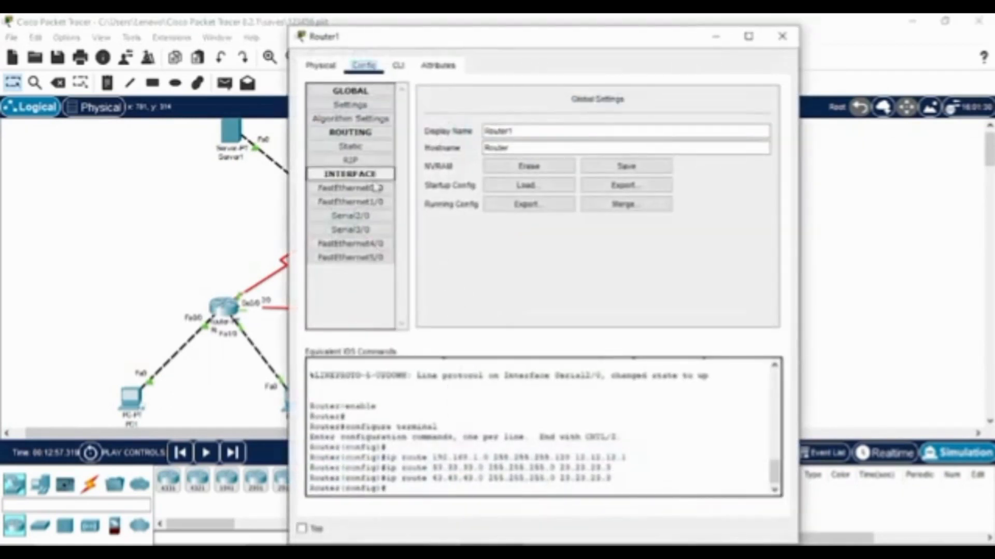
click(376, 191)
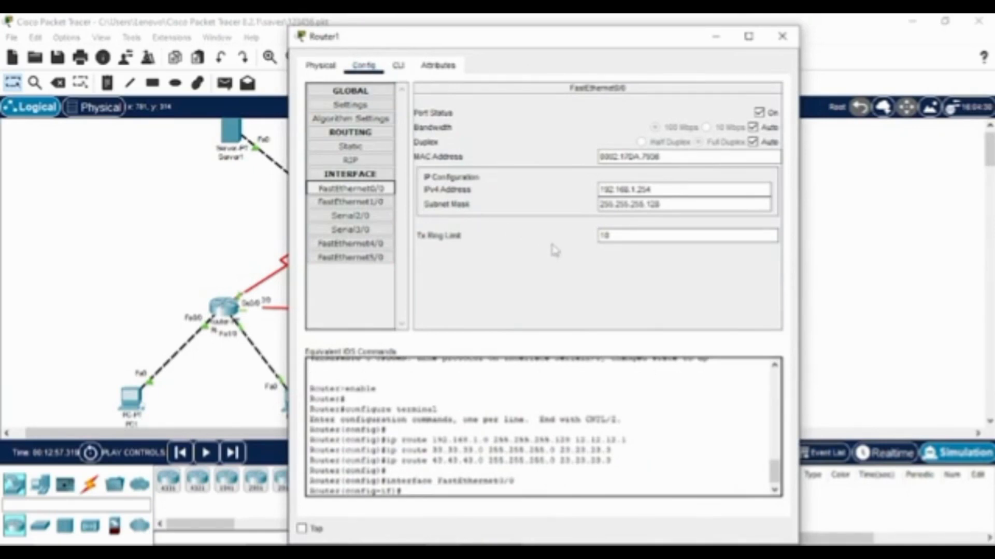
click(384, 202)
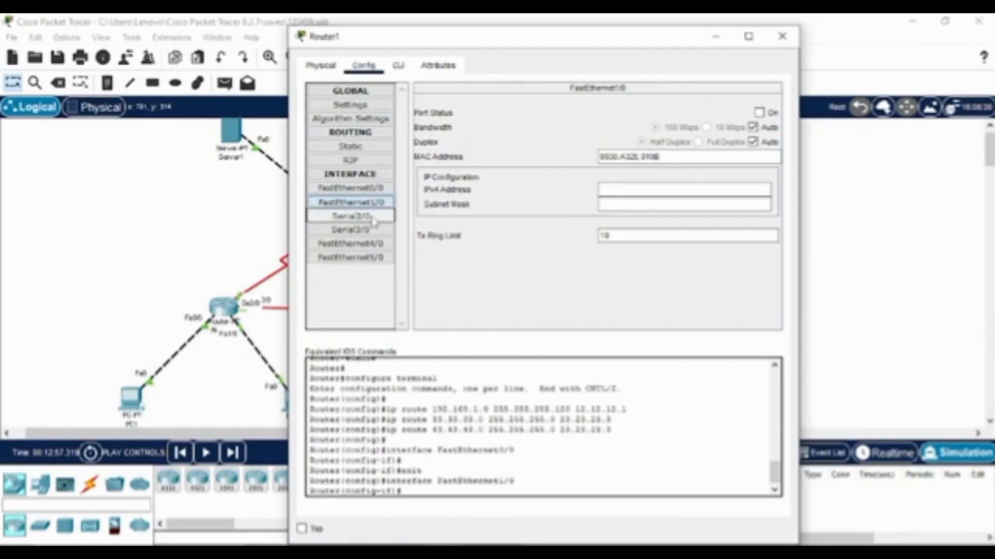
click(373, 218)
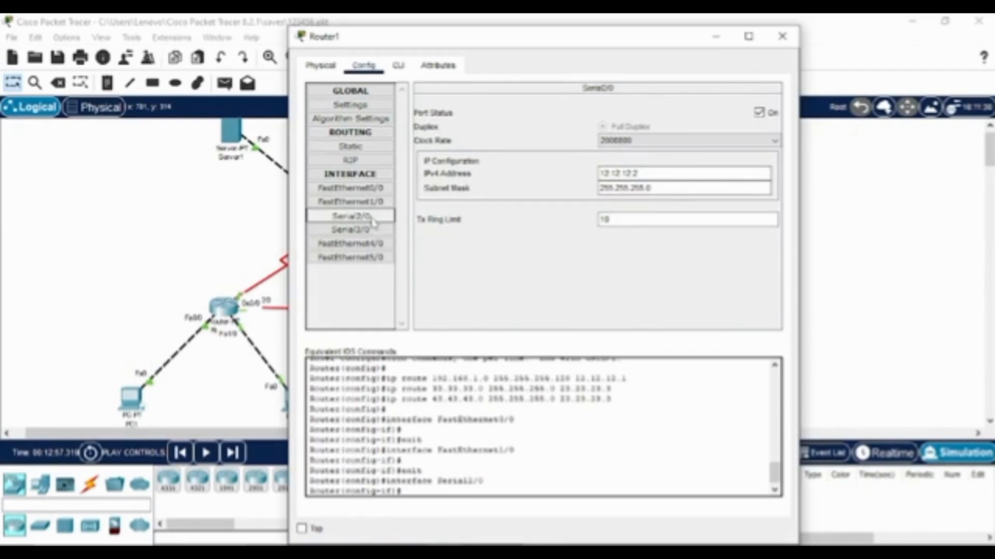
click(371, 230)
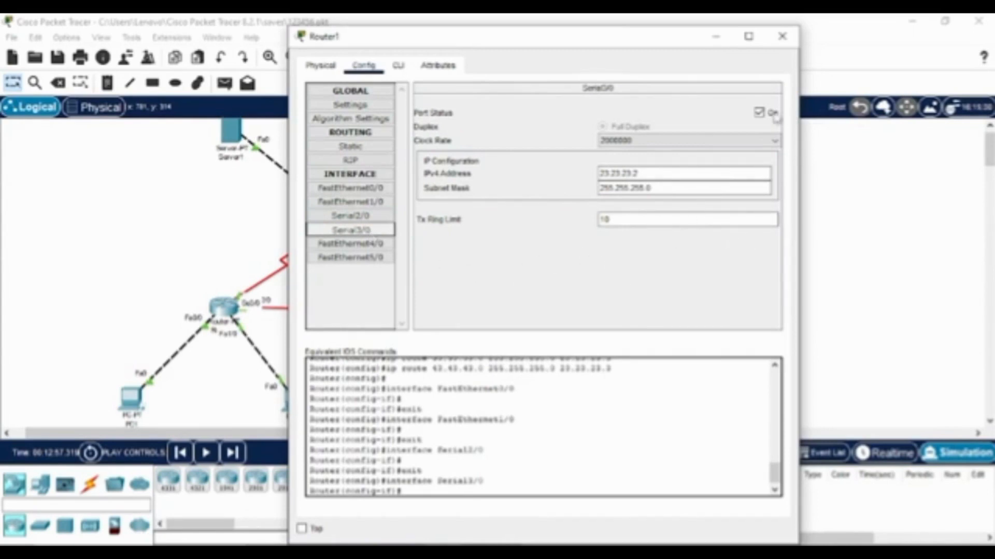
click(783, 37)
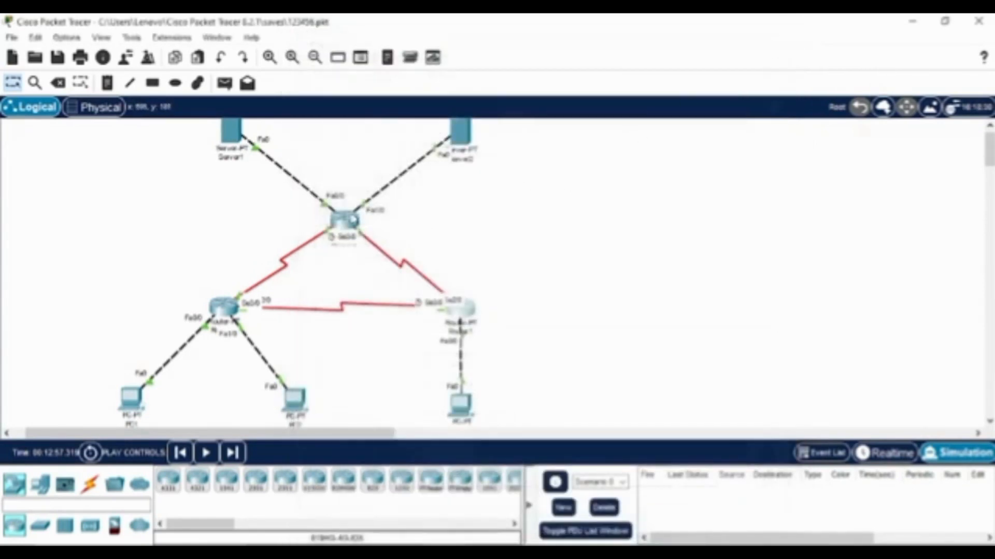
Step: Review Router2's IP settings on FastEthernet0/0, FastEthernet1/0, Serial2/0 and Serial3/0, and close its window
mouse_move(350, 218)
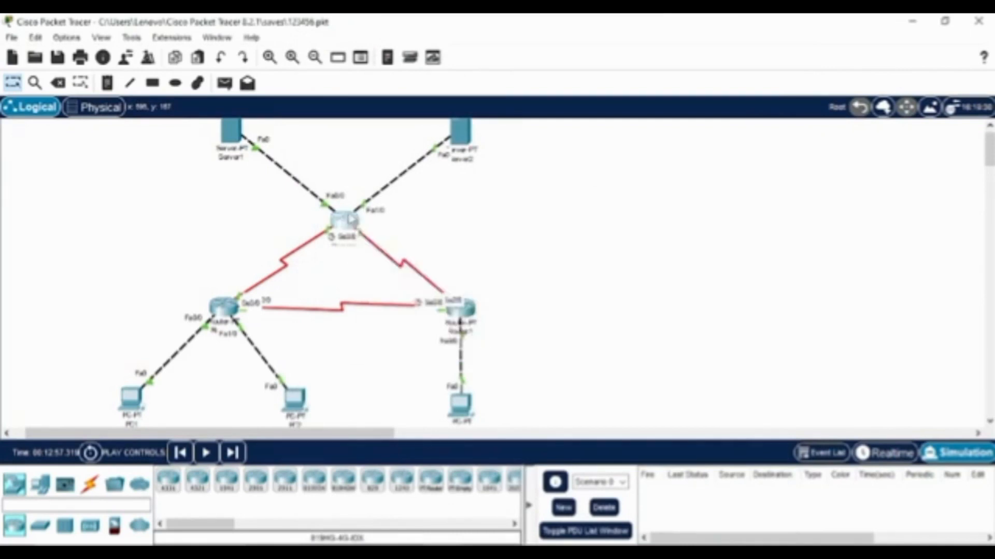
click(350, 218)
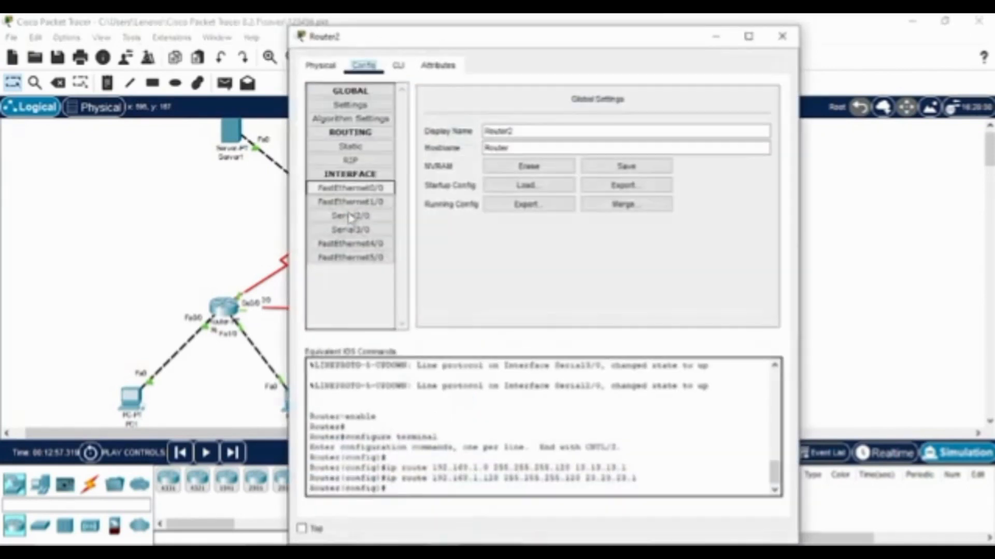
click(343, 188)
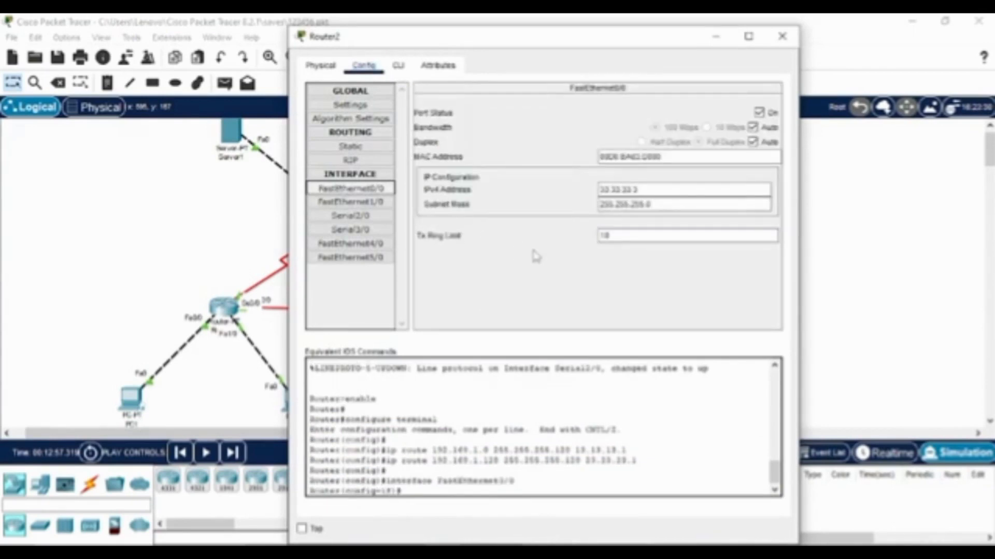
click(381, 207)
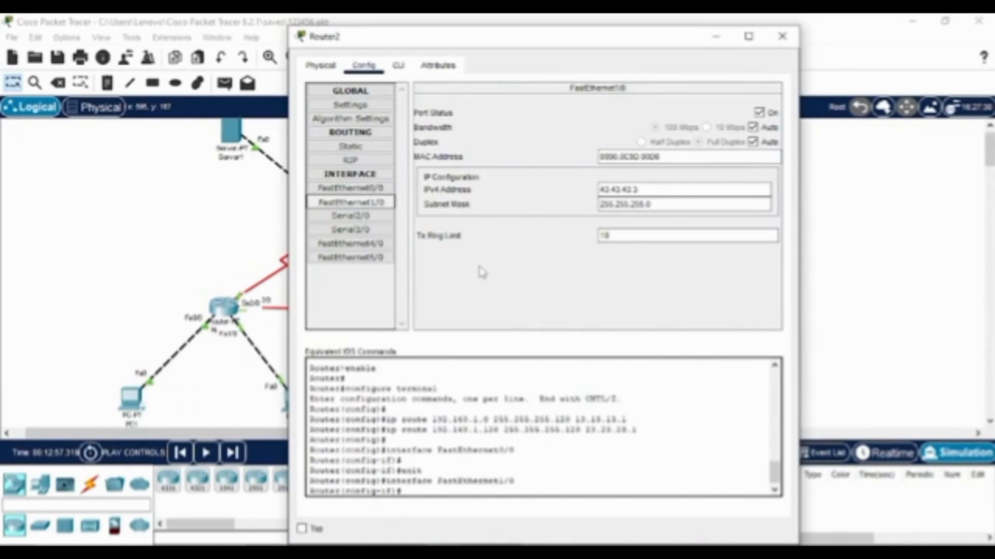
click(359, 219)
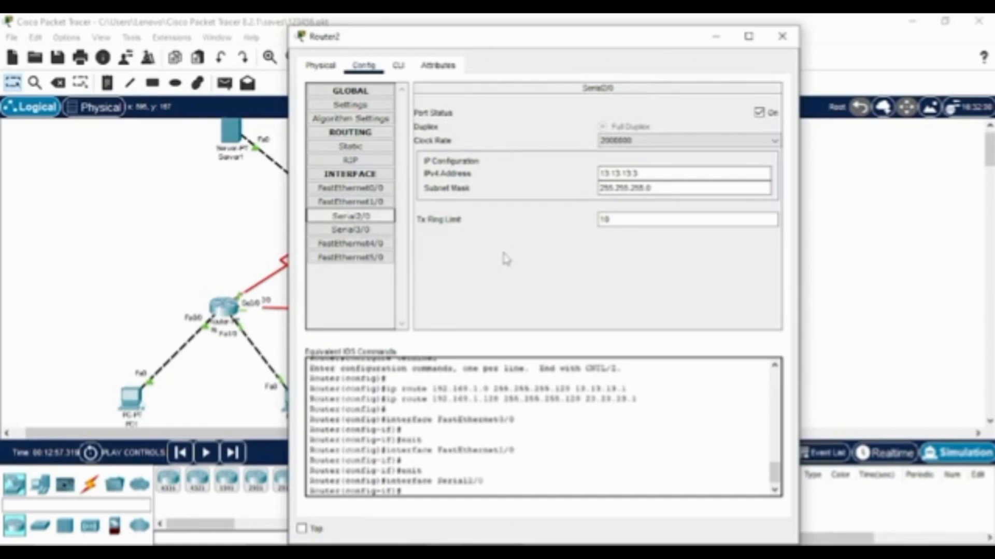
click(386, 230)
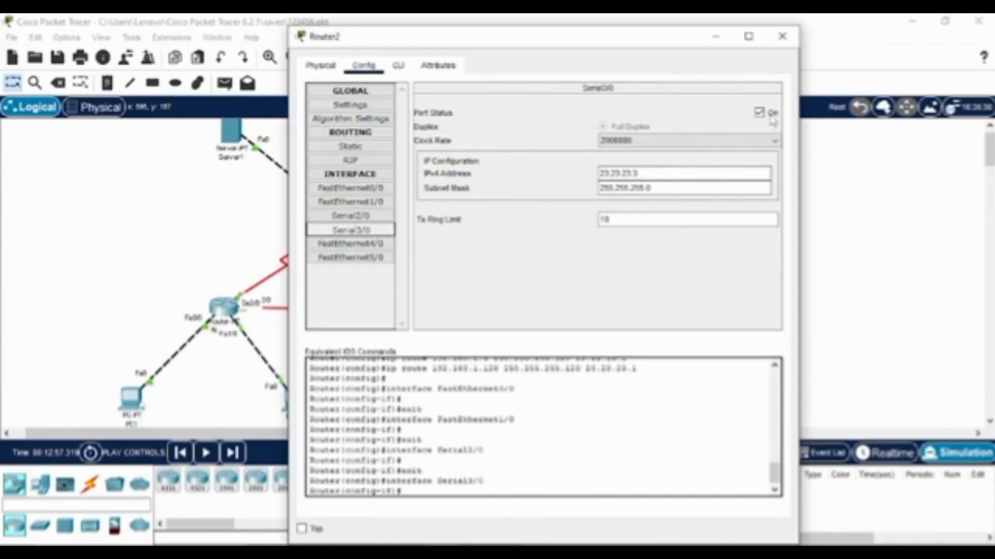
click(782, 36)
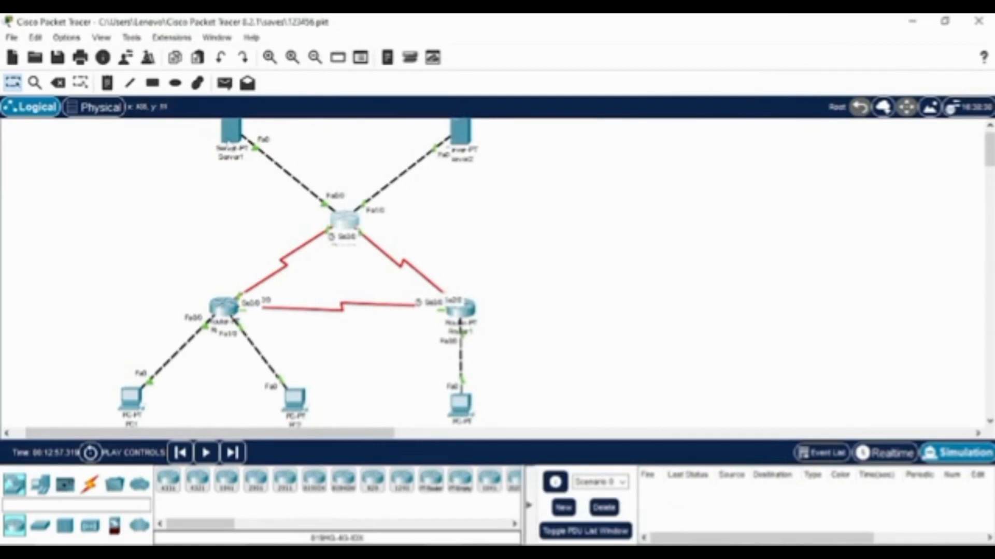
Step: Review the IP configuration of Server1 and Server2, closing each server window after checking it
click(231, 131)
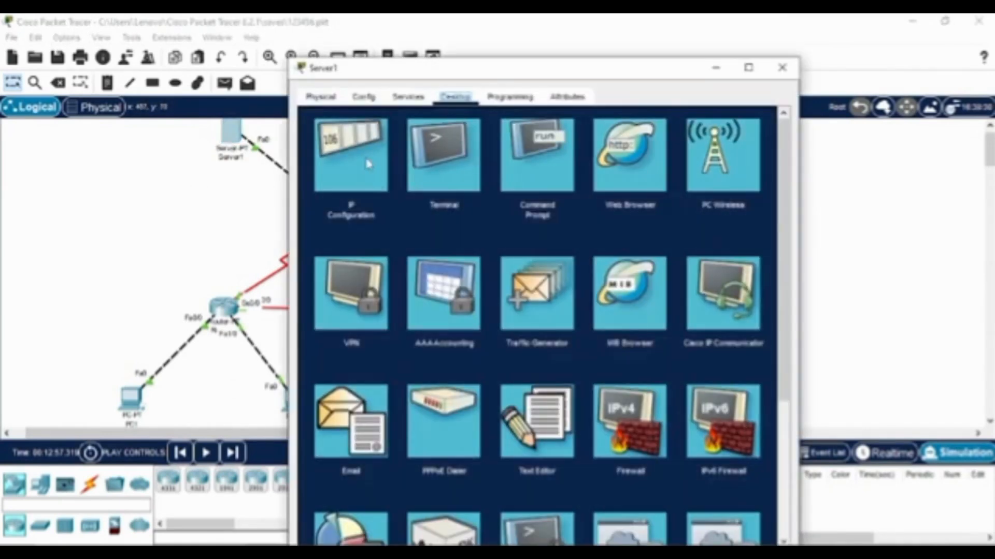
click(367, 164)
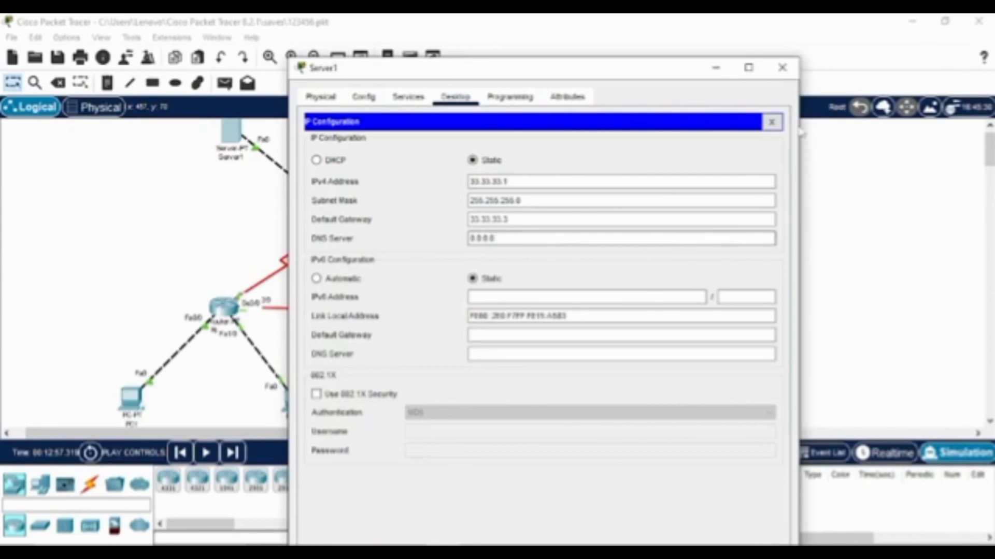
click(782, 71)
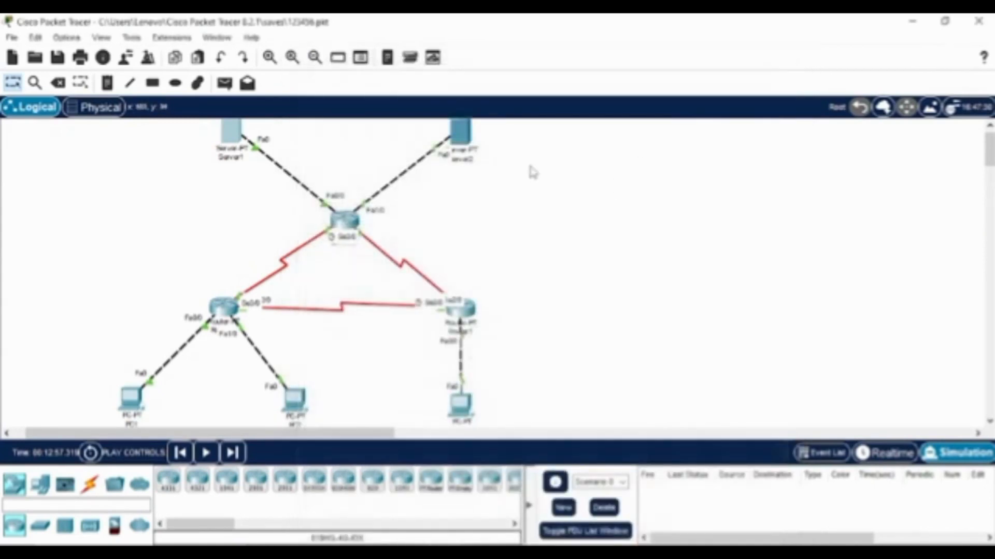
click(461, 133)
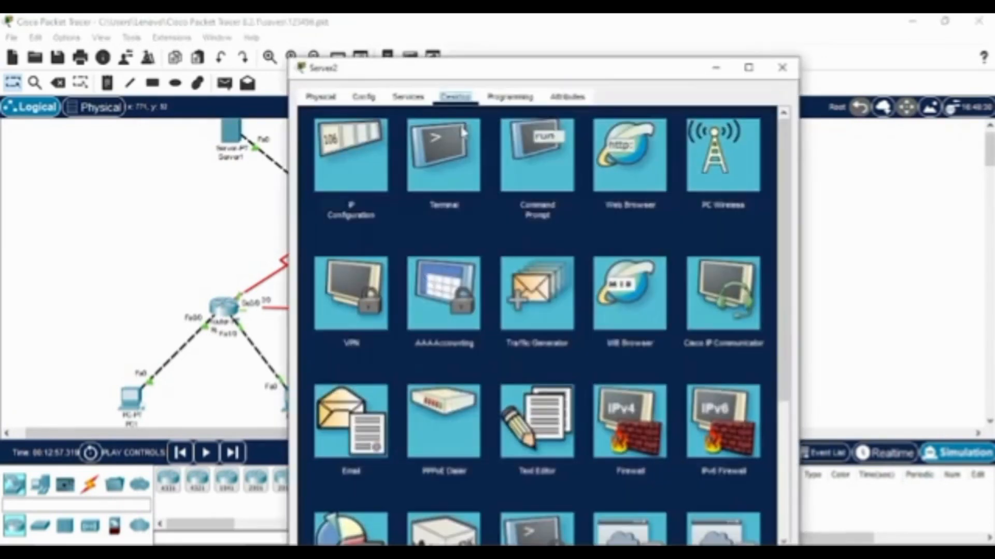
click(345, 158)
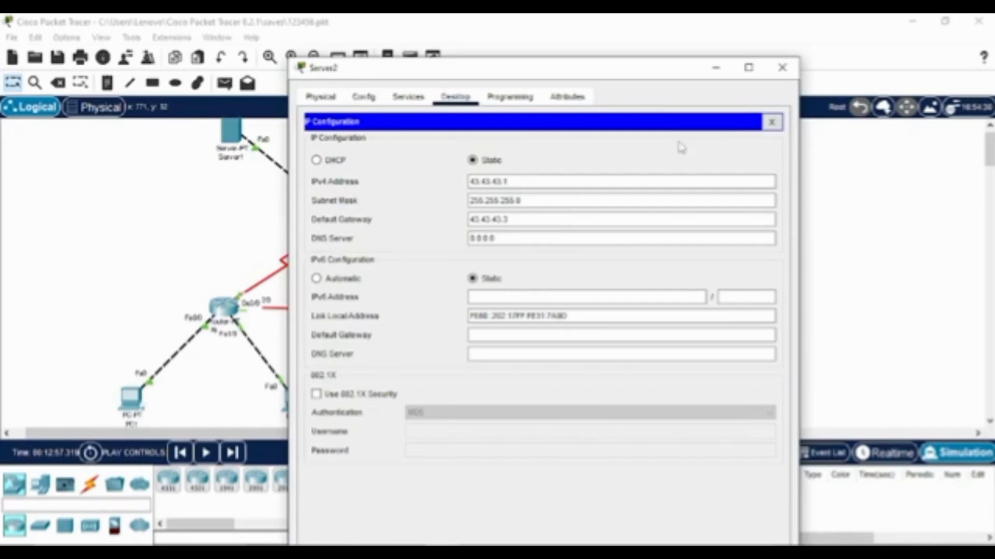
click(790, 71)
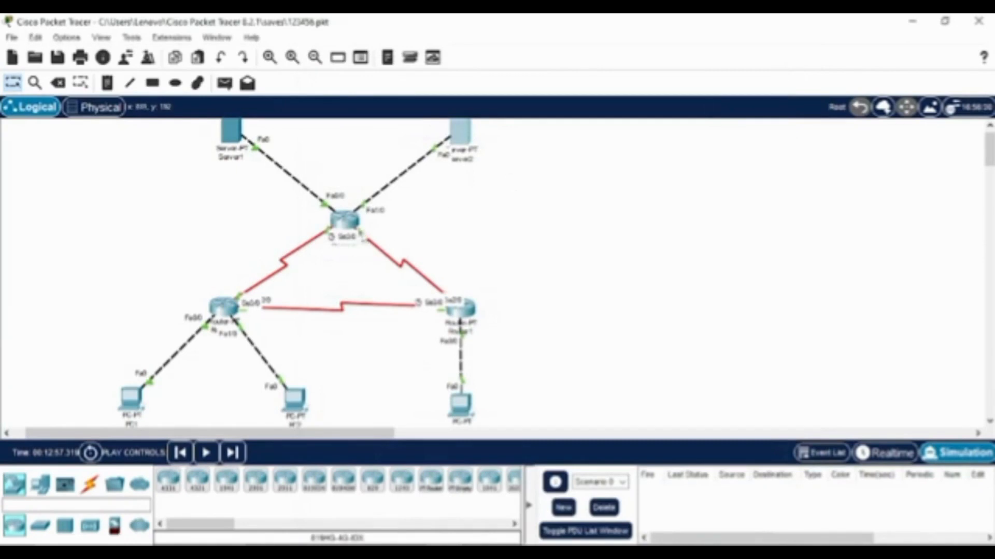
Step: Review the static routes configured on Router0 and close its window
click(231, 312)
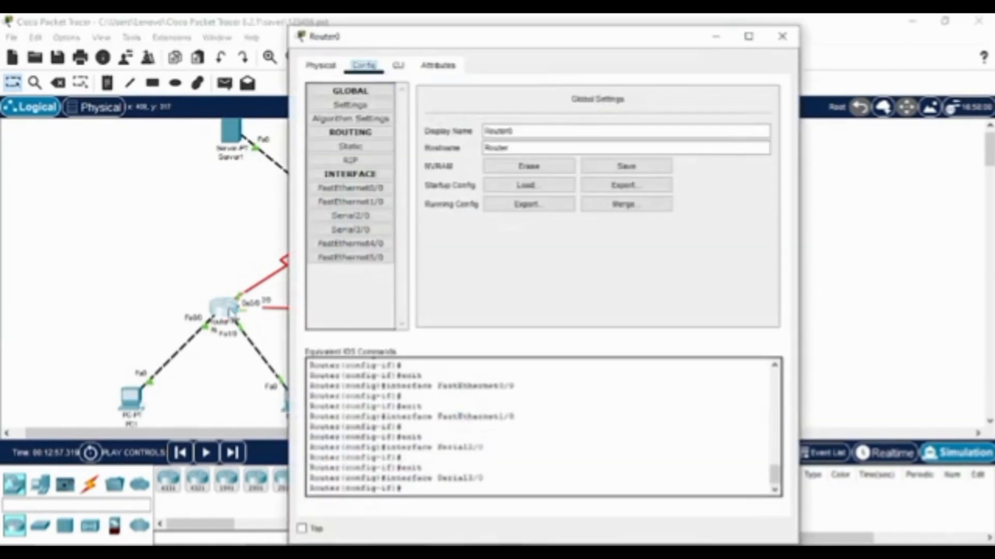
click(323, 148)
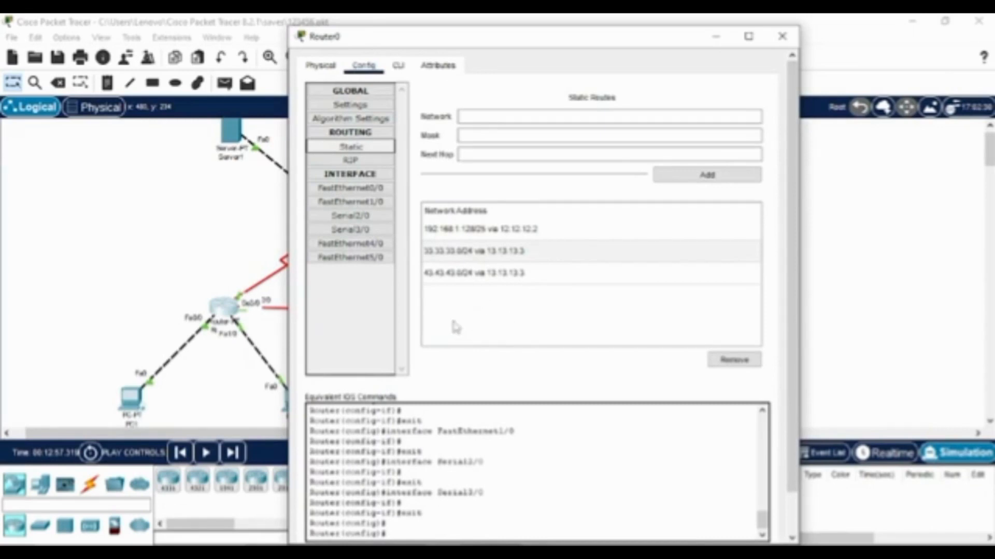
click(783, 37)
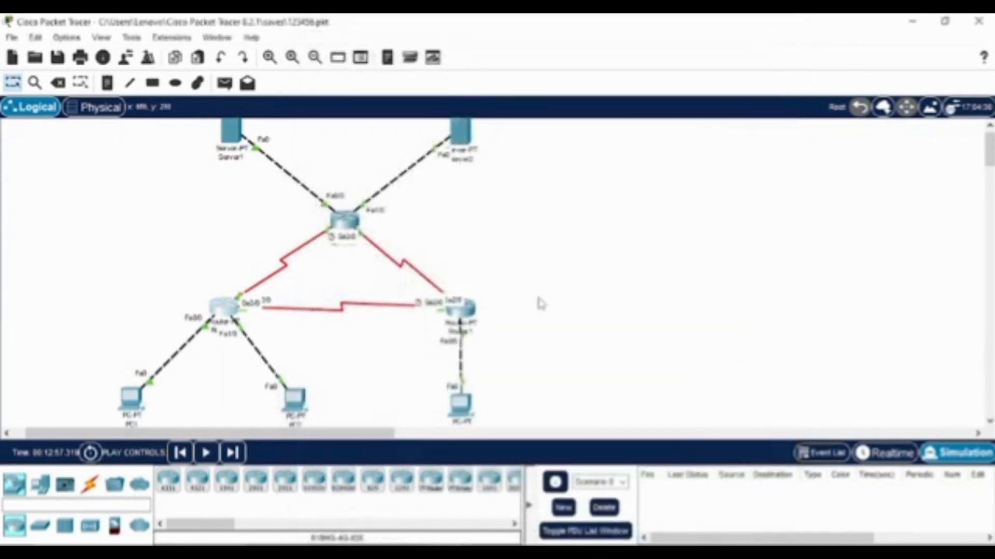
Step: Review the static routes configured on Router1 and Router2, closing each router's window after checking it
click(461, 310)
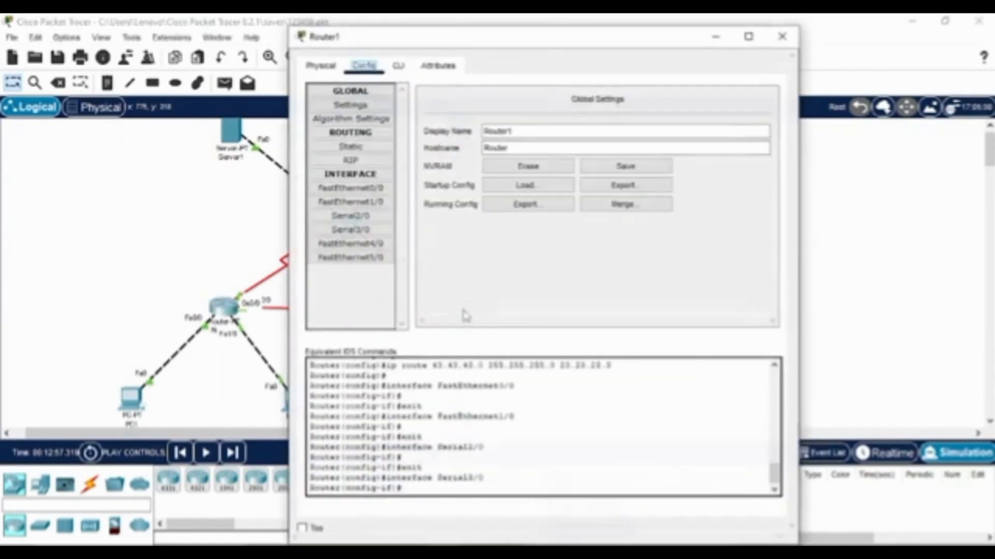
click(366, 145)
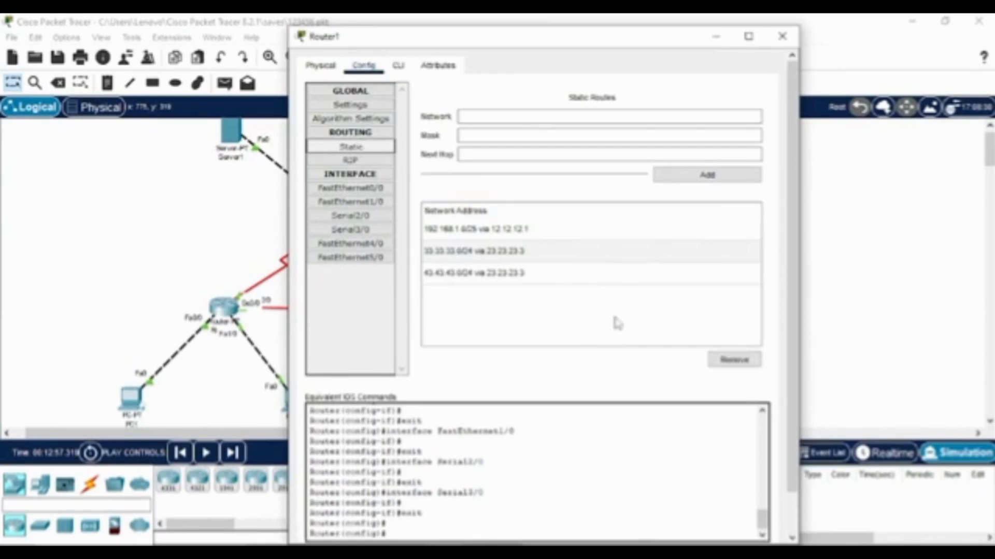
click(781, 38)
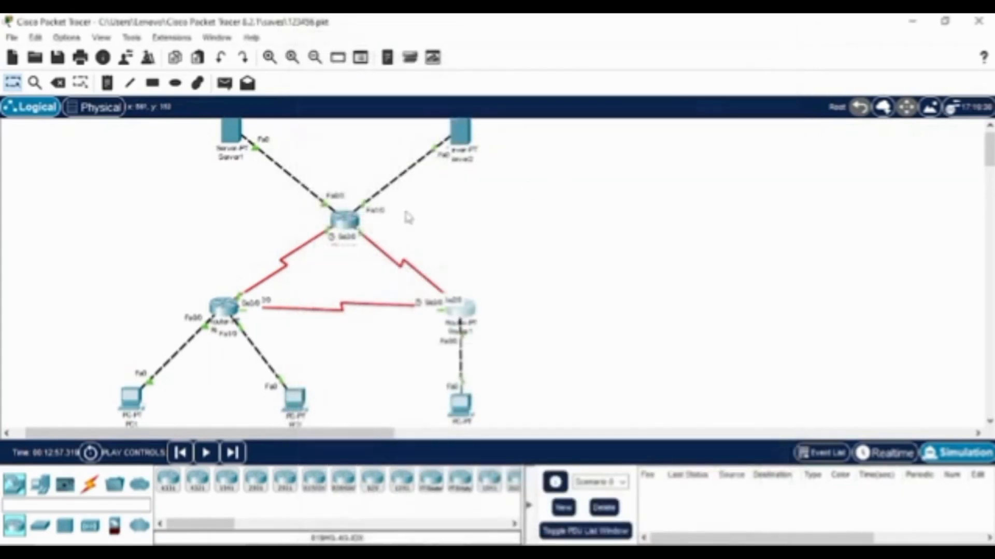
click(342, 221)
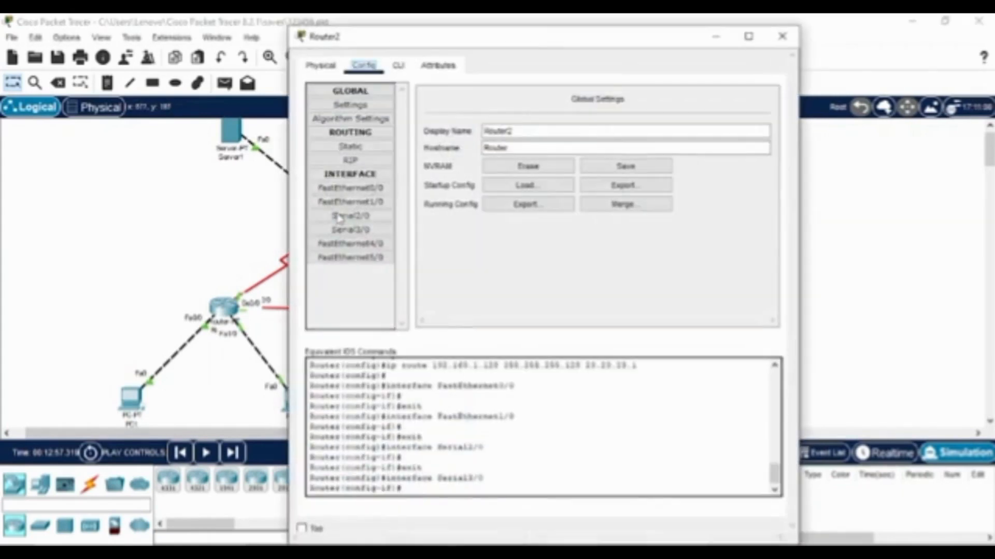
click(342, 149)
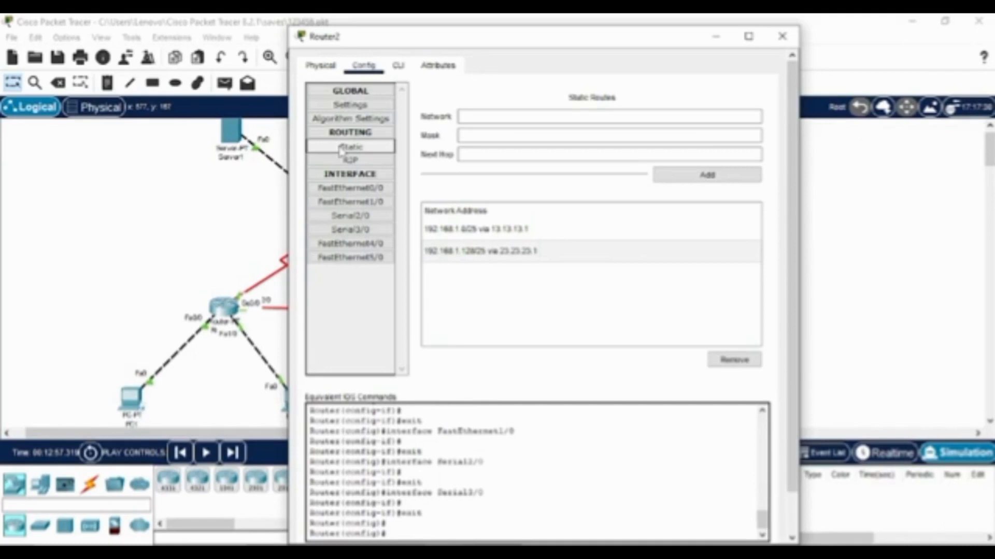
click(783, 36)
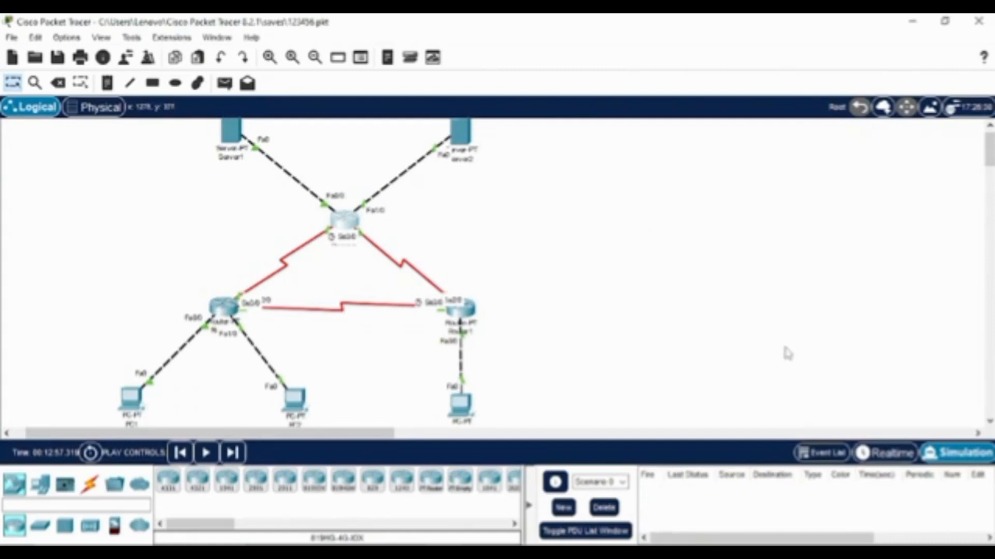
Step: Restart Simulation mode with its event list shown and limit the IPv4 event filters to ICMP only
click(952, 460)
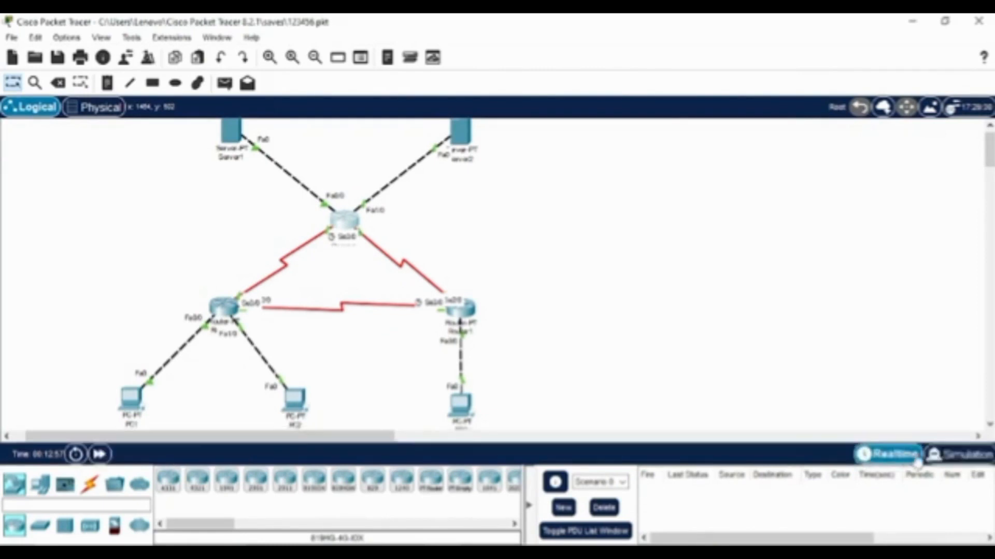
click(957, 456)
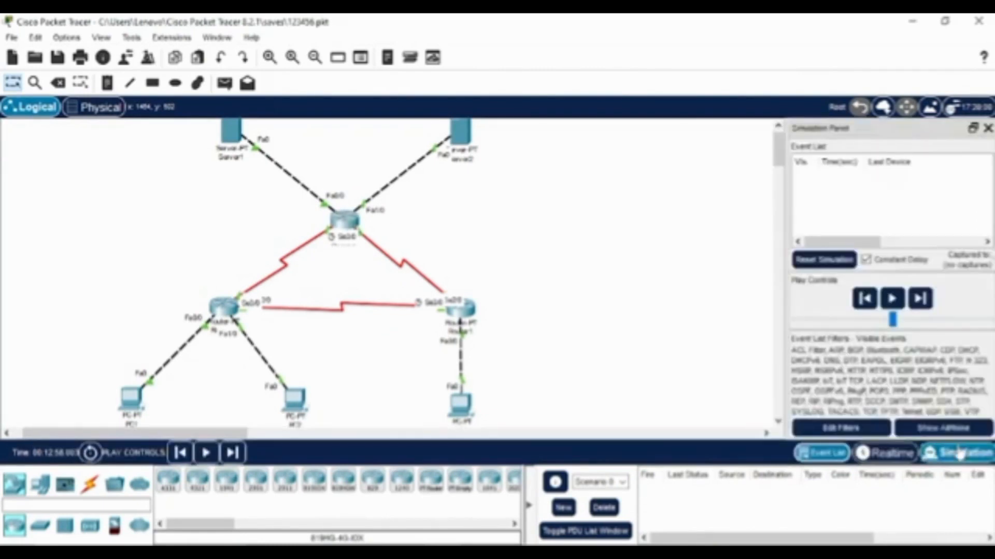
click(872, 432)
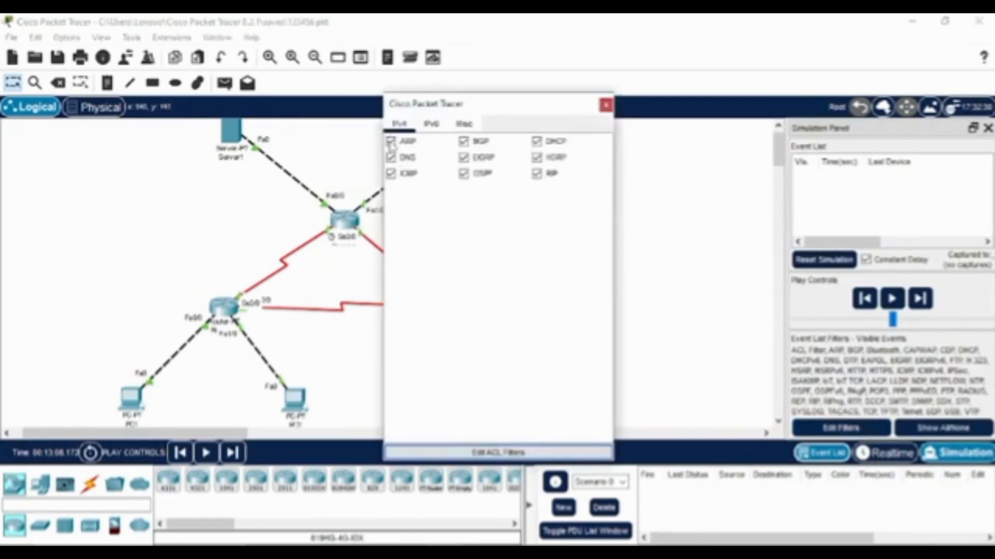
click(392, 143)
click(464, 159)
click(464, 142)
click(537, 142)
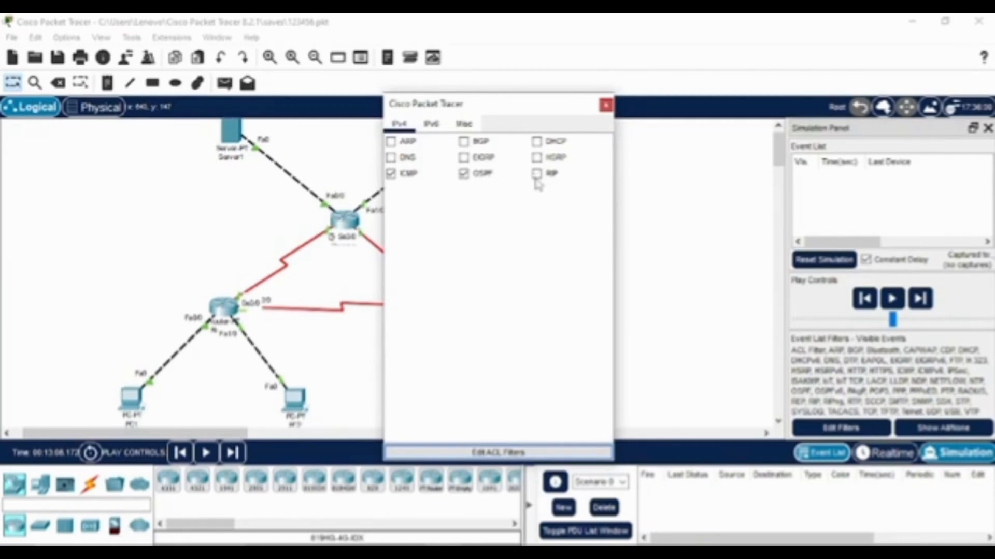
click(464, 174)
click(607, 106)
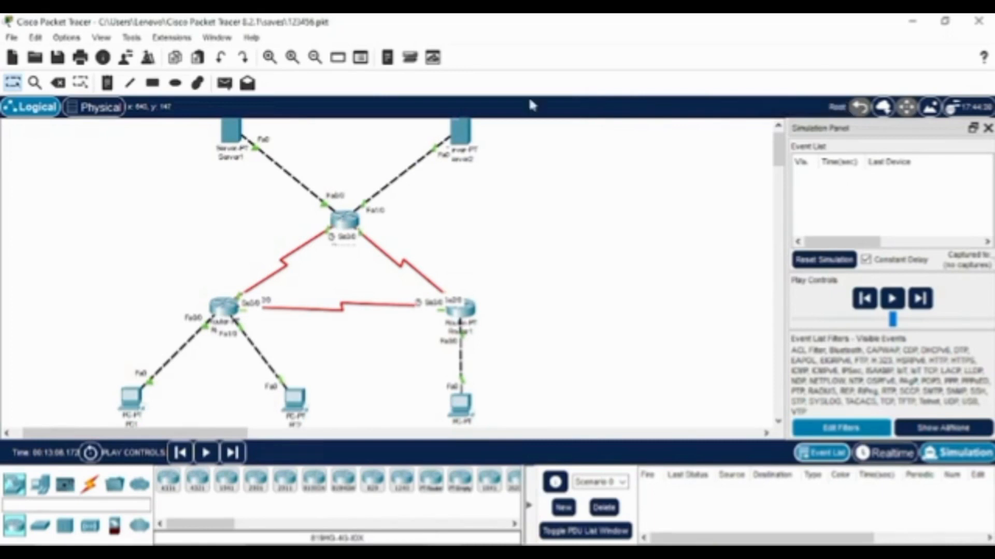
Step: Send a simple PDU from PC1 to PC2 and advance the simulation event by event until the reply reaches PC1
click(224, 84)
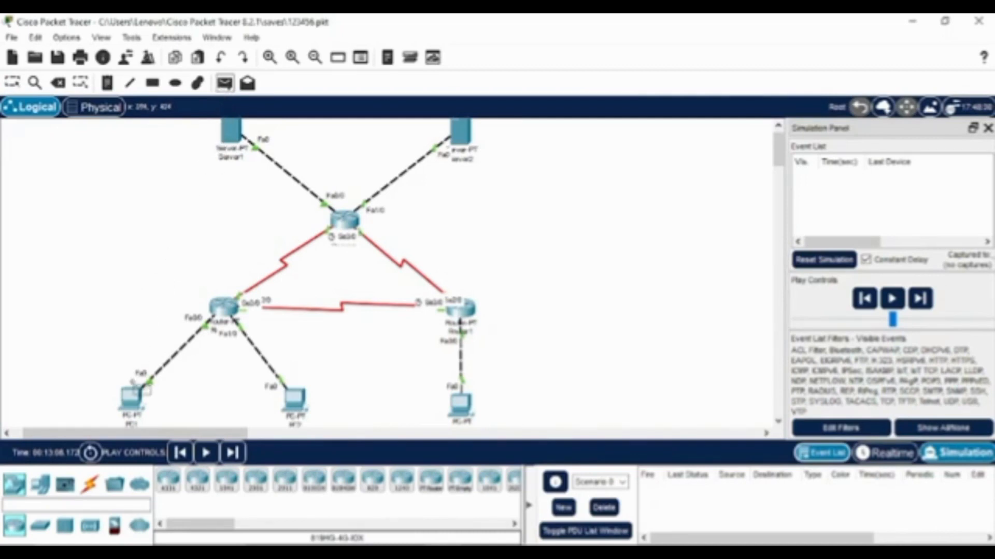
click(129, 402)
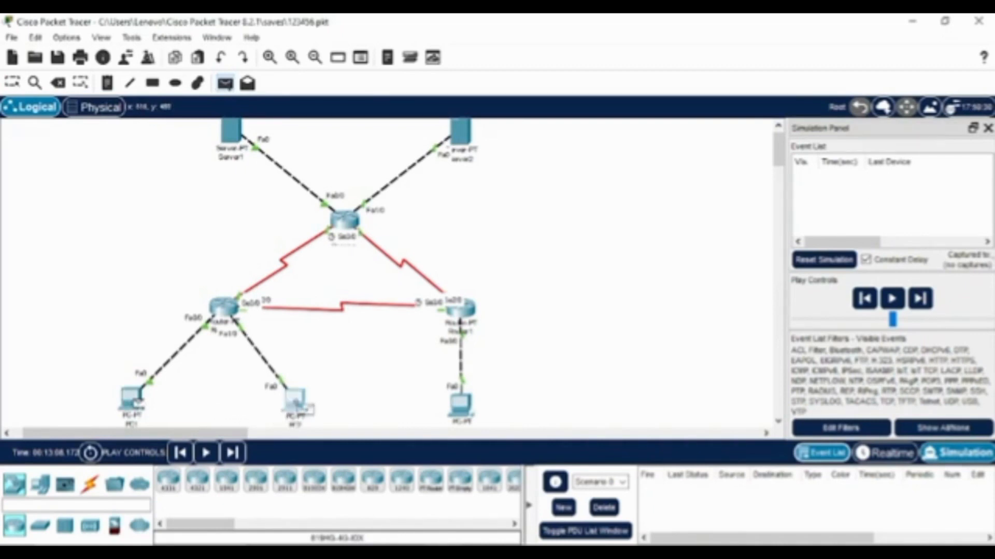
click(294, 399)
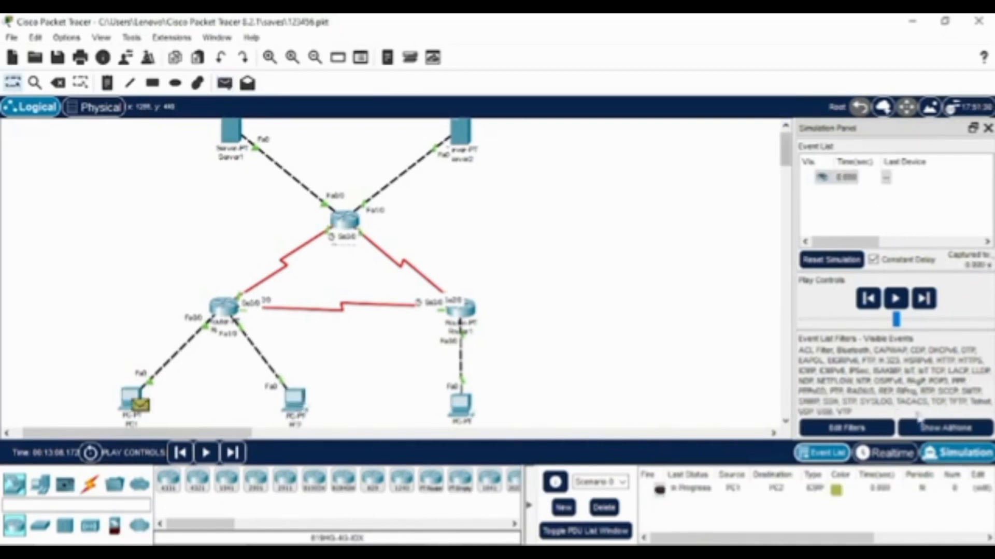
click(914, 309)
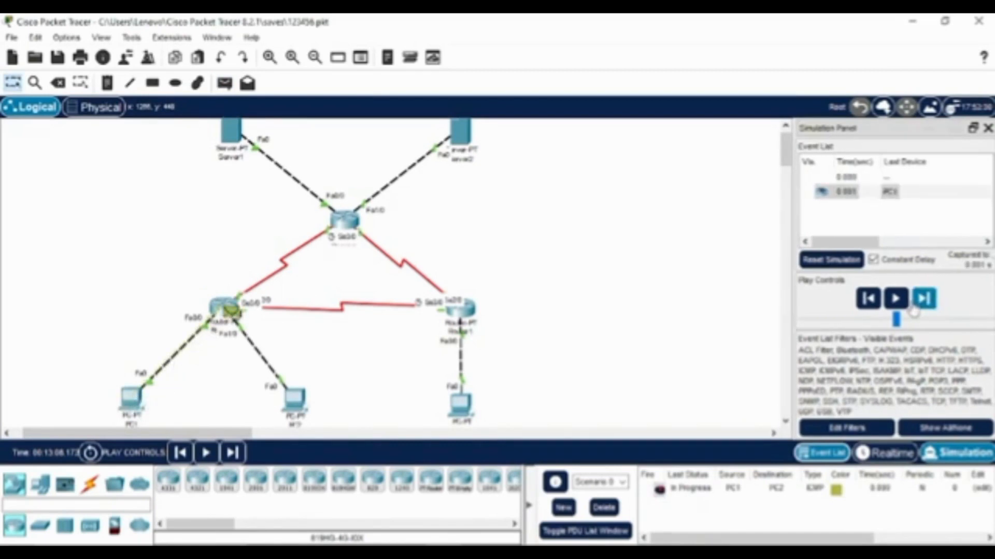
click(913, 309)
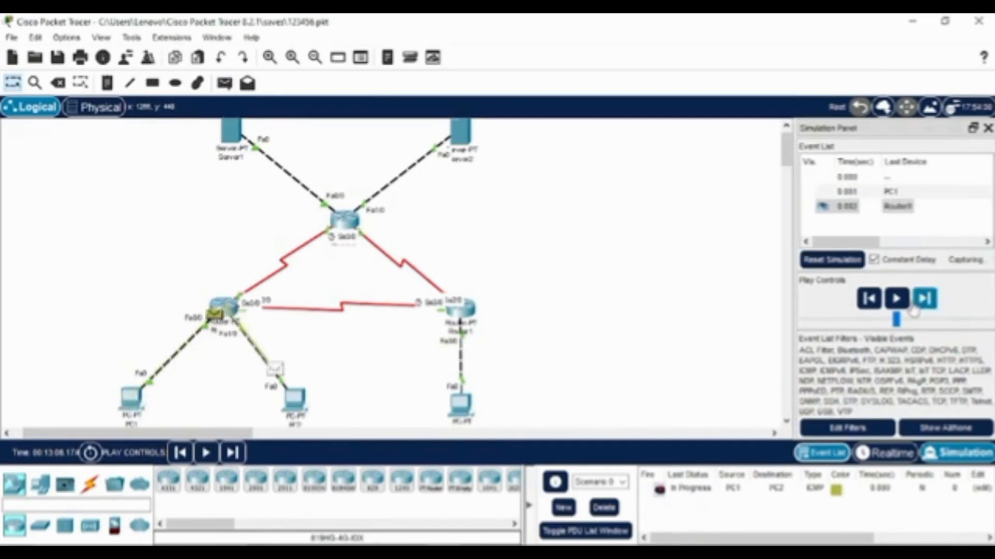
click(913, 309)
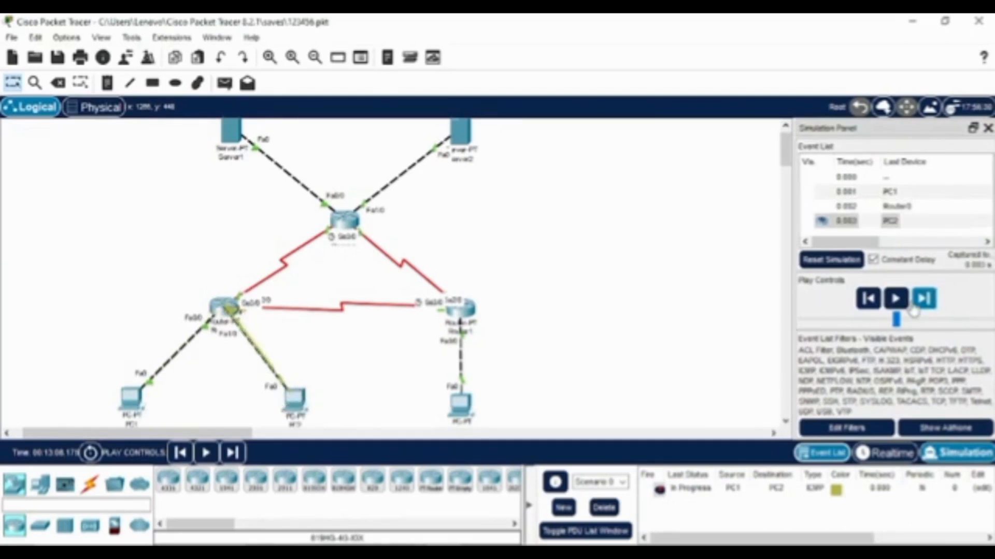
click(913, 309)
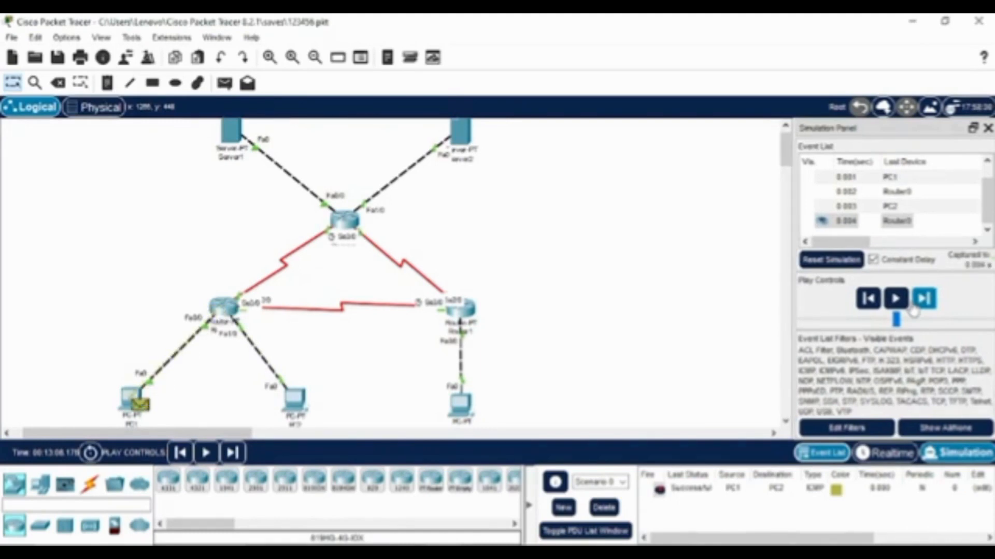
Step: Delete the PC1-to-PC2 test scenario and set up a simple PDU from PC1 to PC3, passing through Realtime back to Simulation mode
click(604, 507)
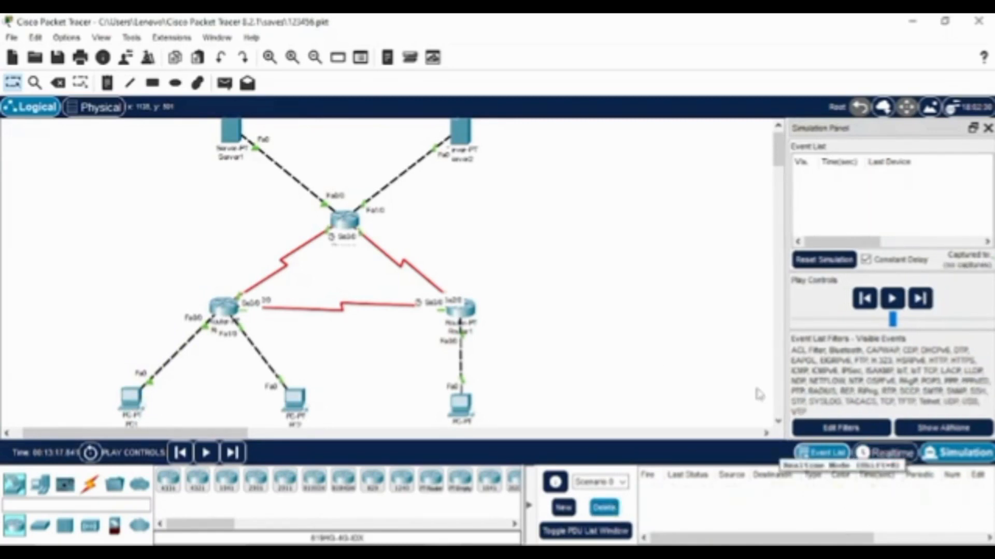
click(224, 91)
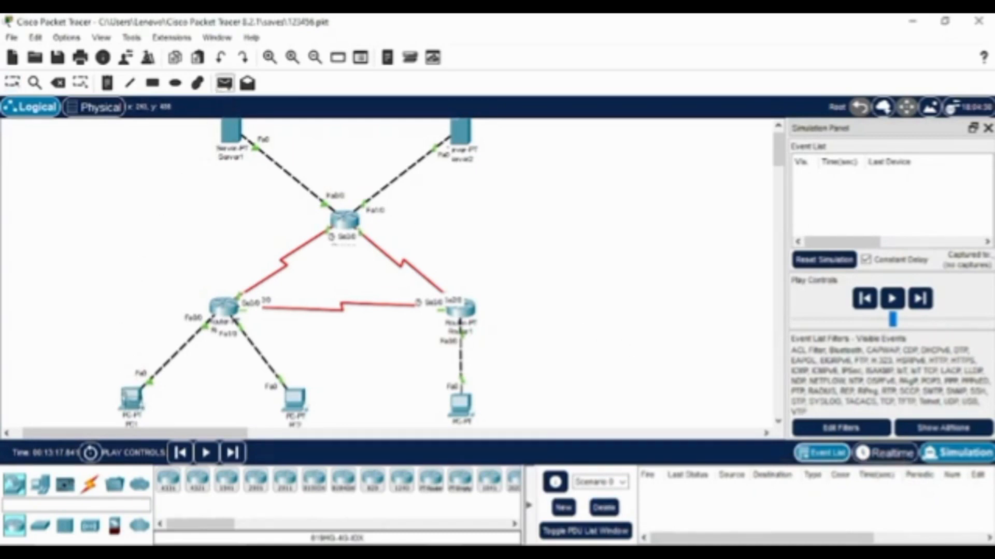
click(128, 398)
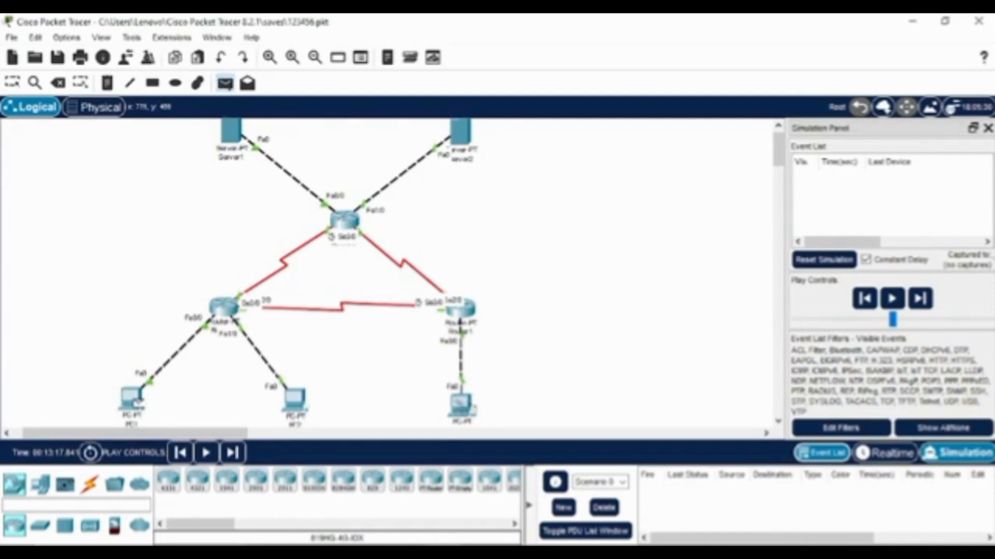
click(462, 405)
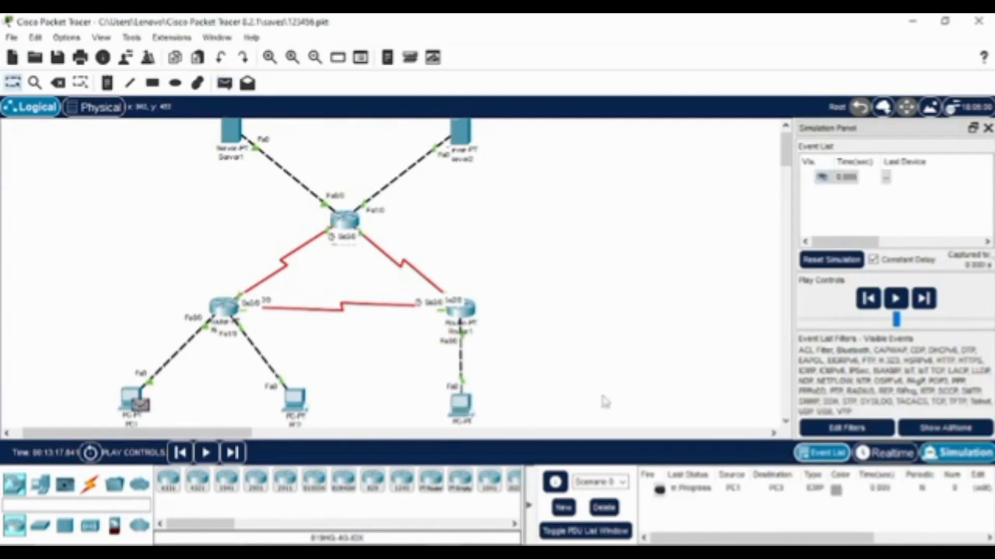
click(887, 455)
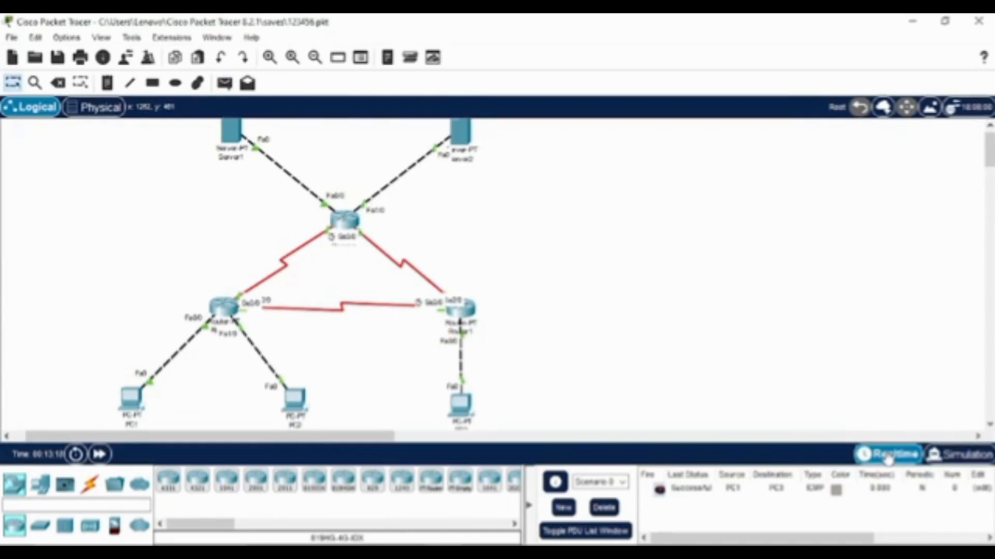
click(948, 456)
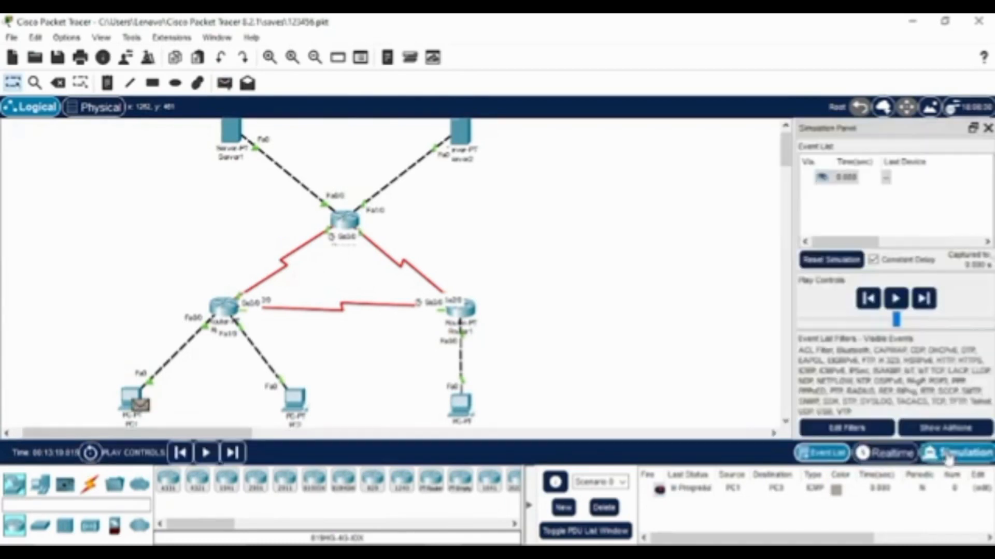
Step: Advance the simulation event by event to follow the PC1-to-PC3 packet to its destination and back to PC1
click(921, 300)
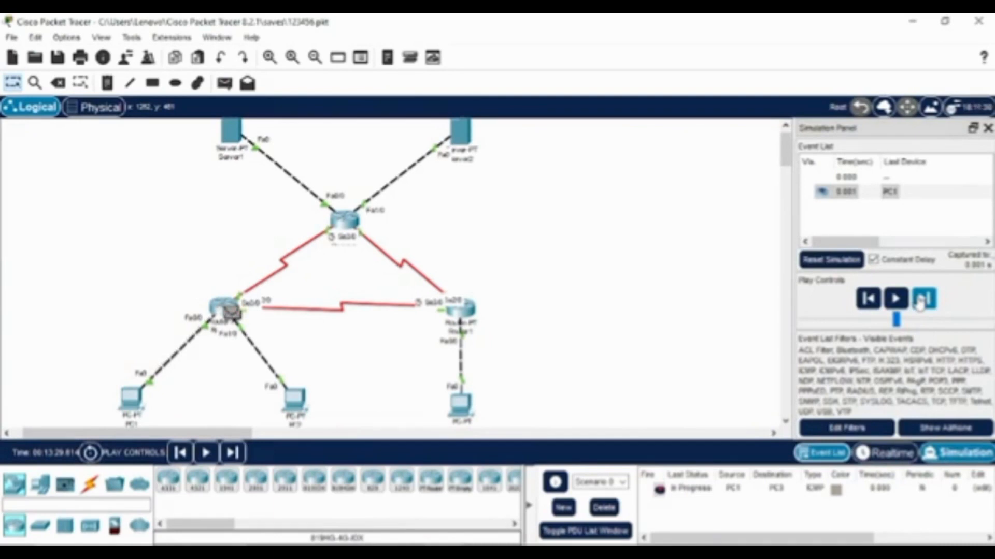
click(921, 299)
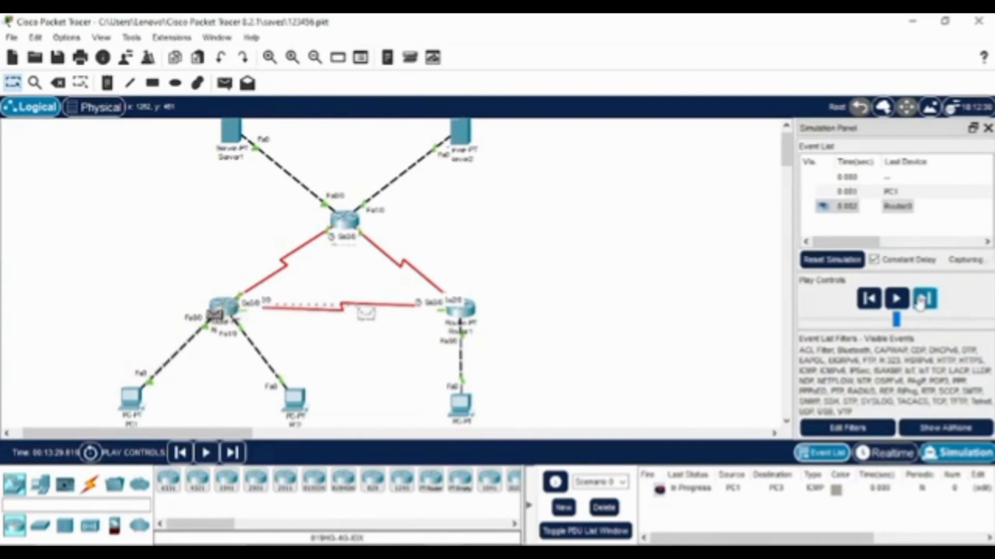
click(922, 299)
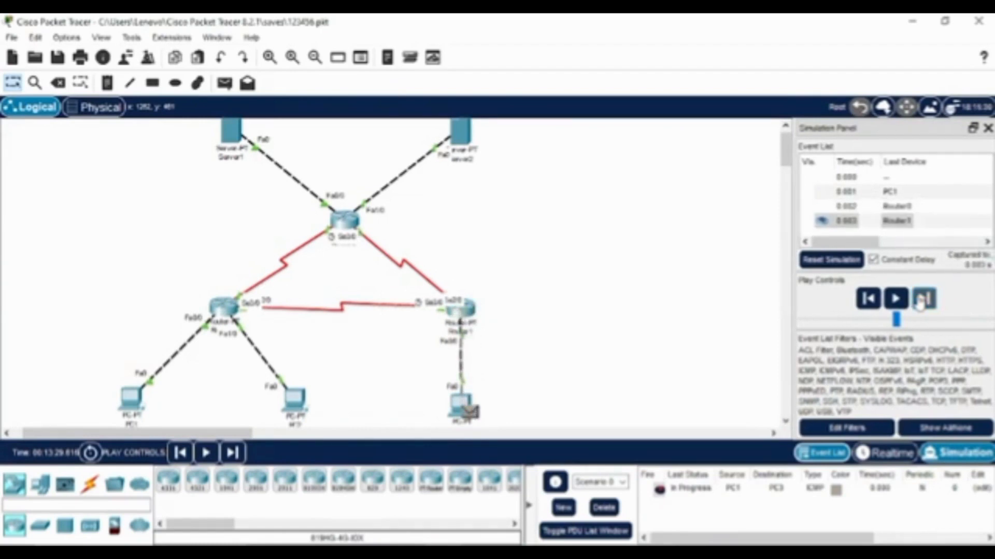
click(922, 299)
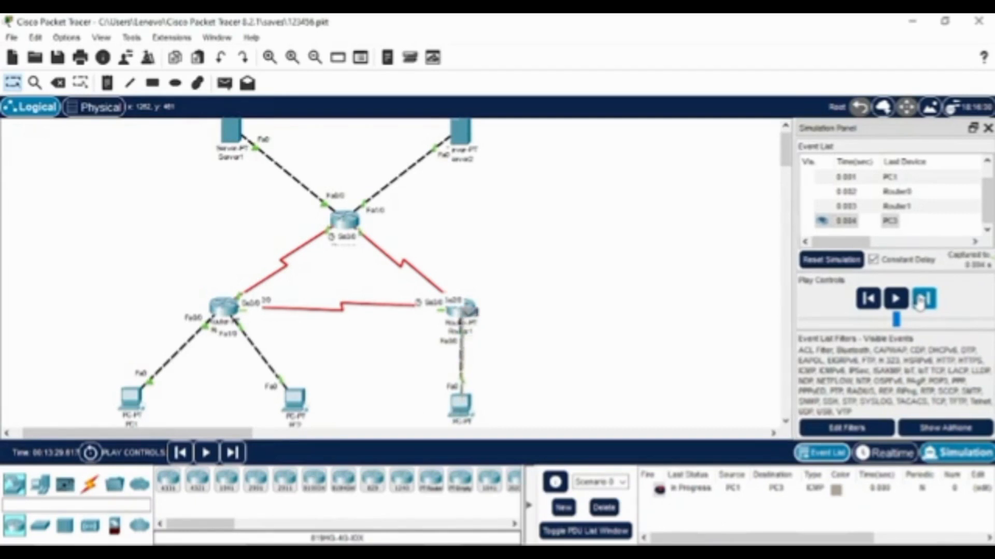
click(920, 303)
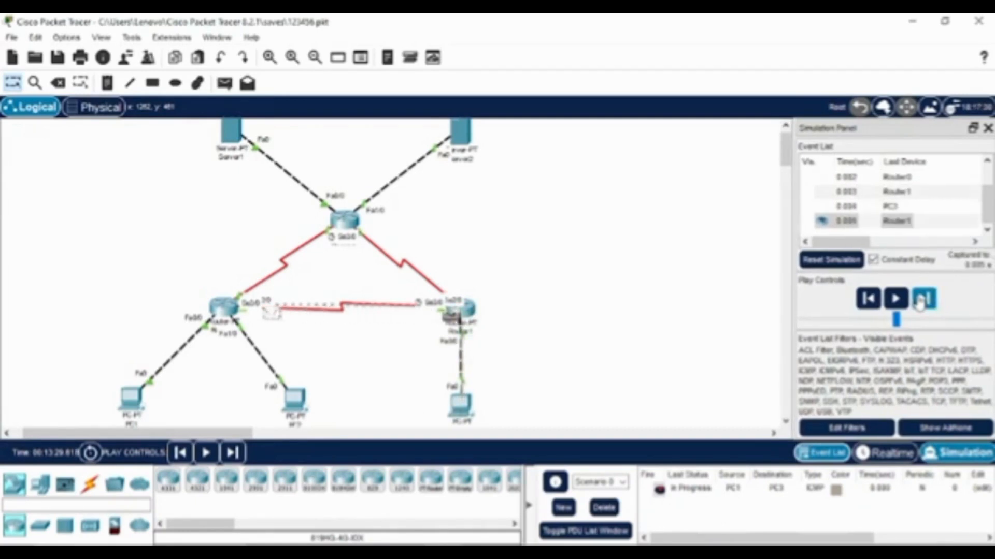
click(920, 302)
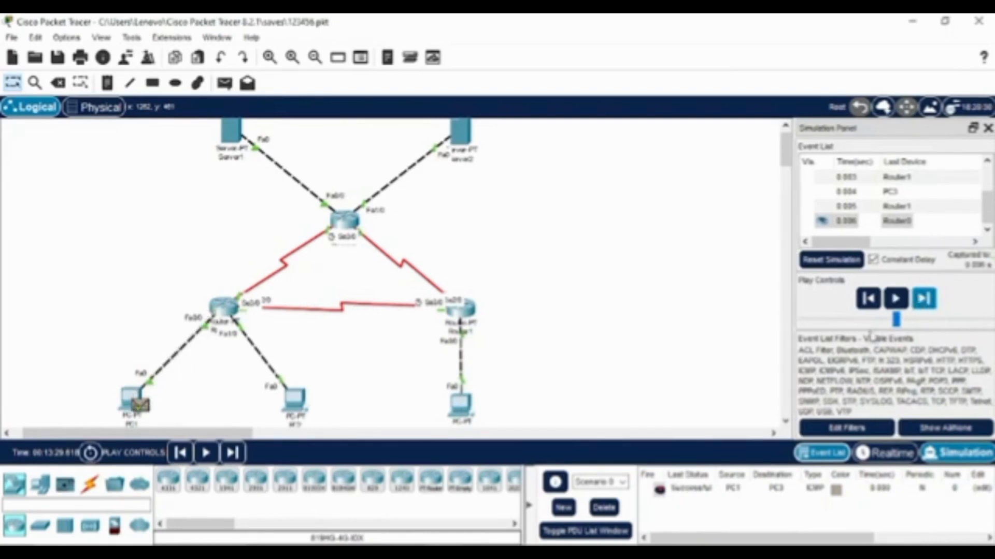
Step: Replace the PC1-to-PC3 test with a simple PDU from PC1 to Server1, sent in Realtime mode, and load it in Simulation mode
click(602, 509)
click(894, 454)
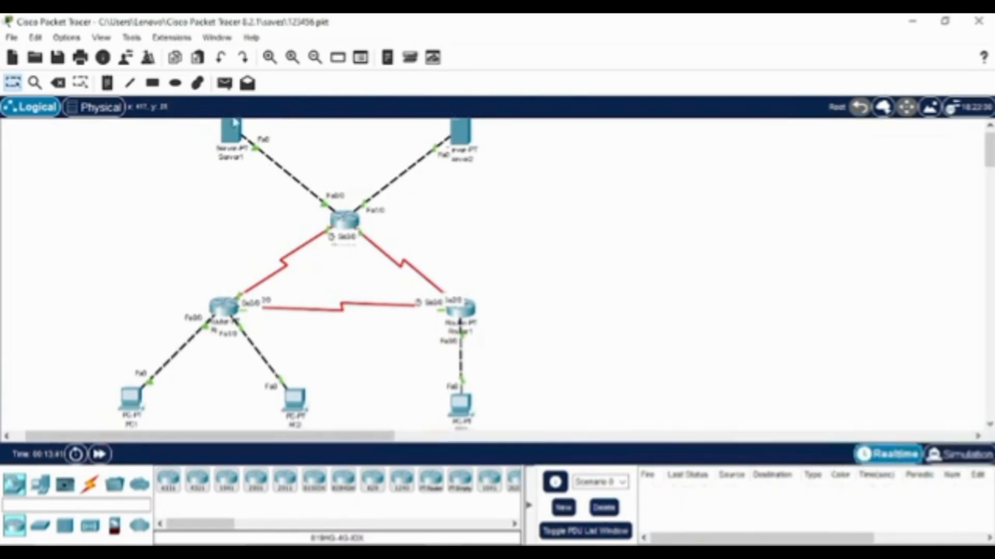
click(225, 84)
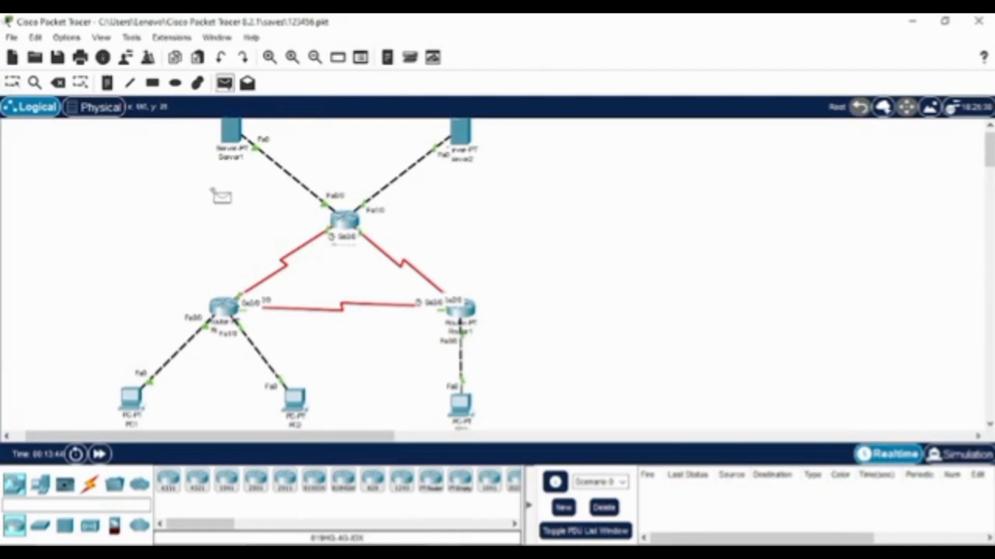
click(133, 400)
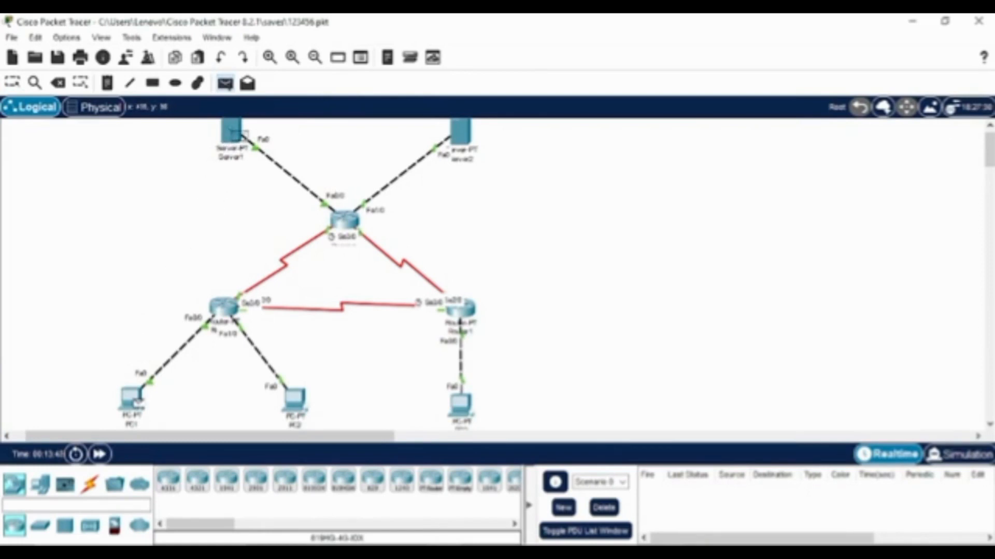
click(237, 134)
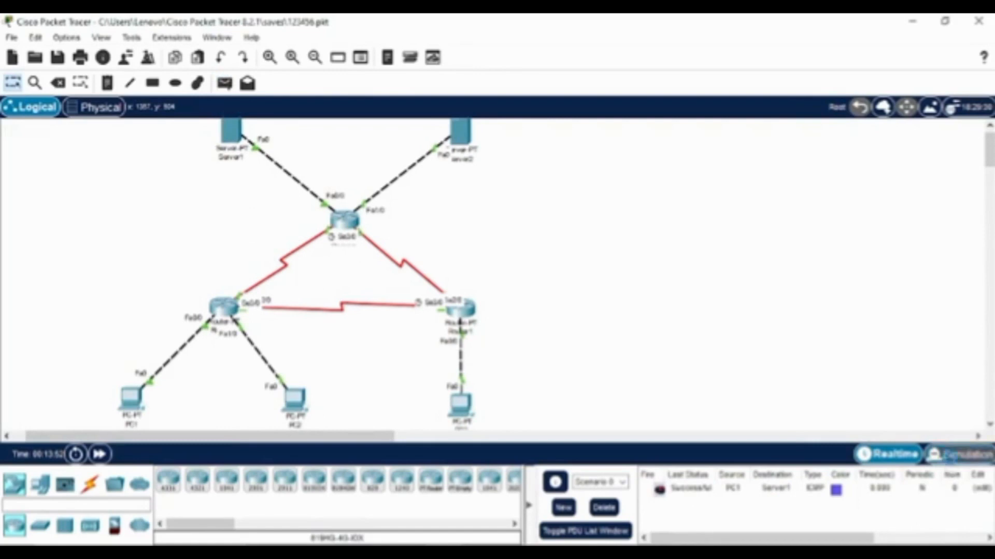
click(949, 456)
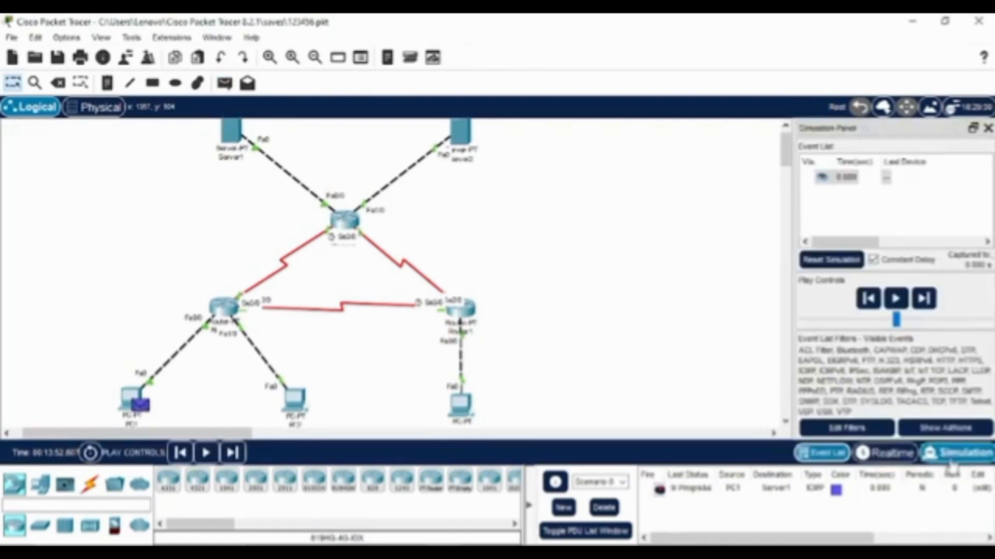
Step: Advance the simulation event by event to follow the PC1-to-Server1 packet to the server and back to PC1
click(923, 300)
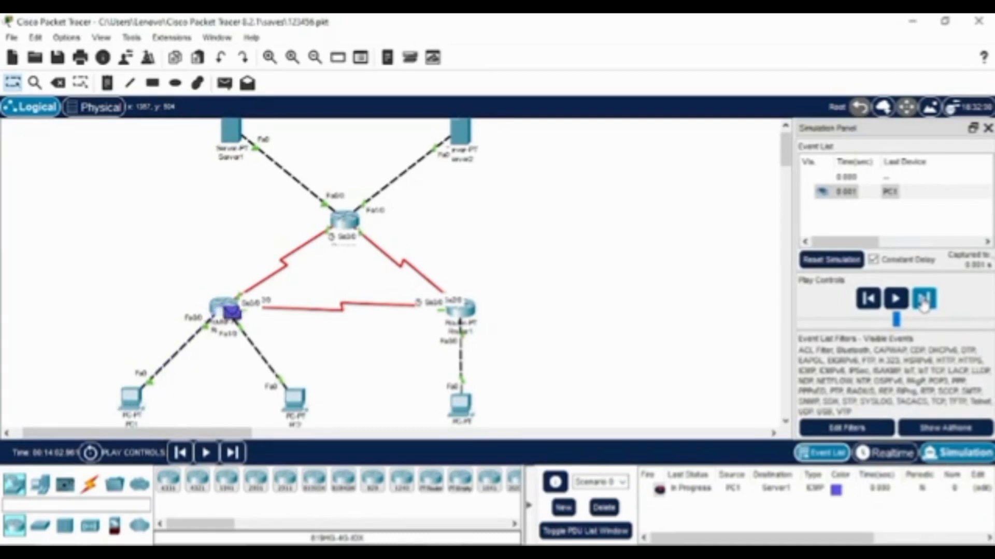
click(924, 299)
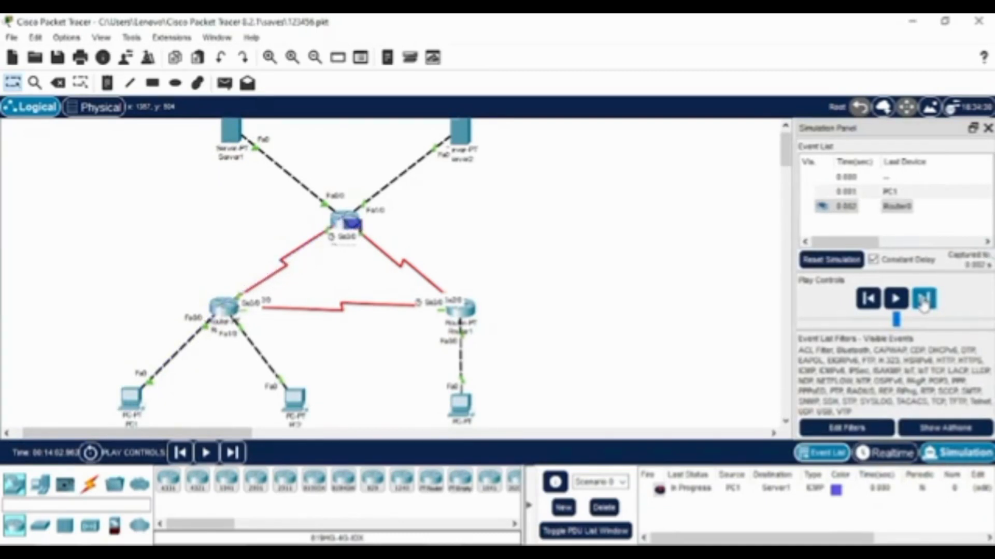
click(923, 300)
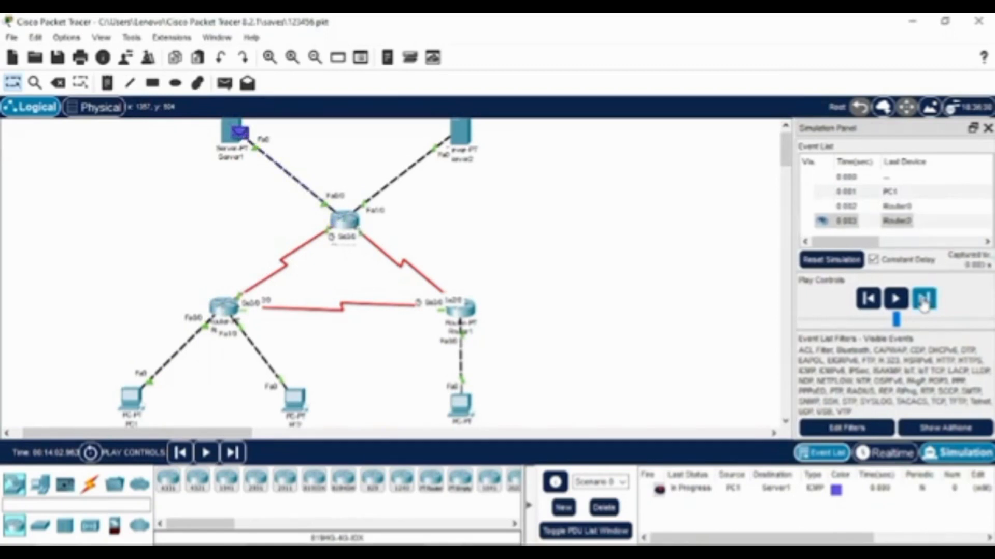
click(924, 300)
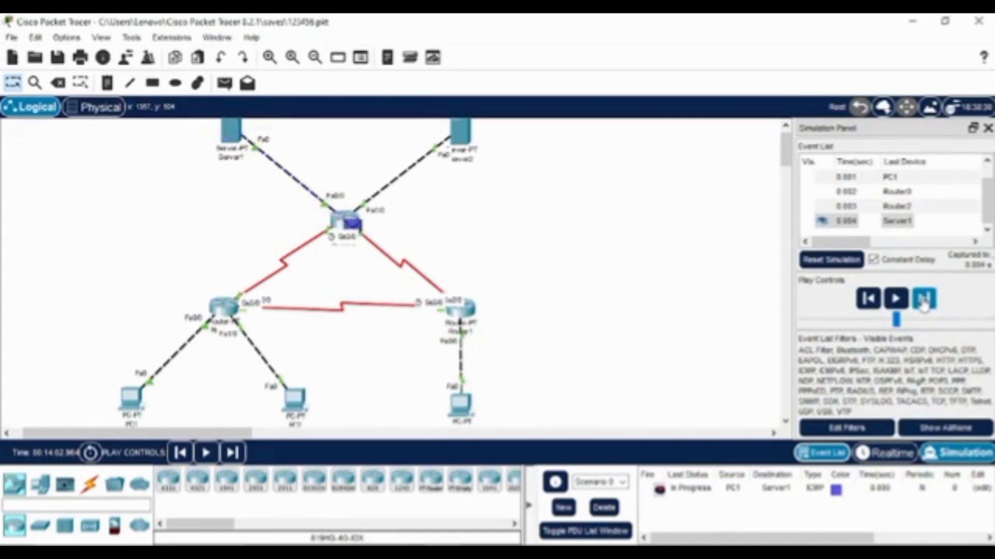
click(924, 300)
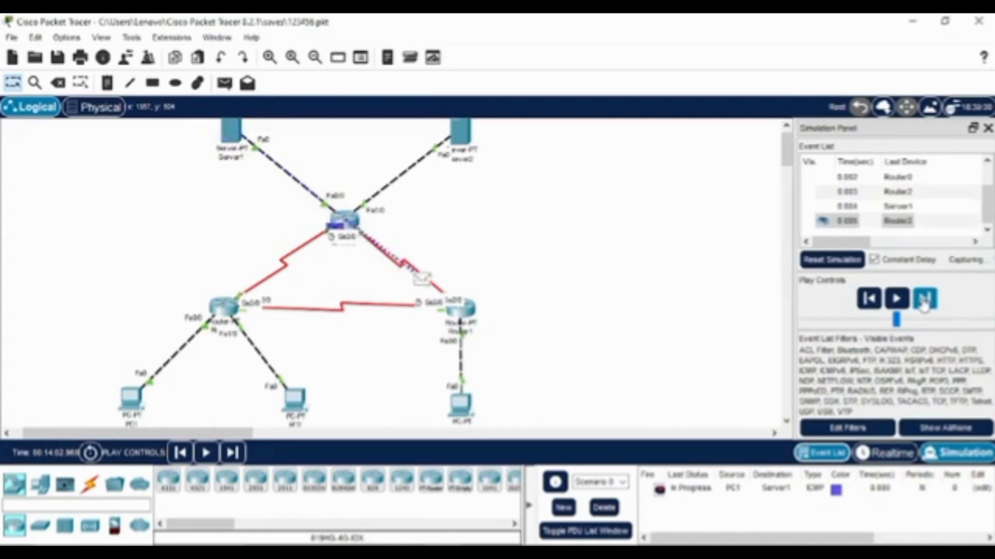
click(923, 300)
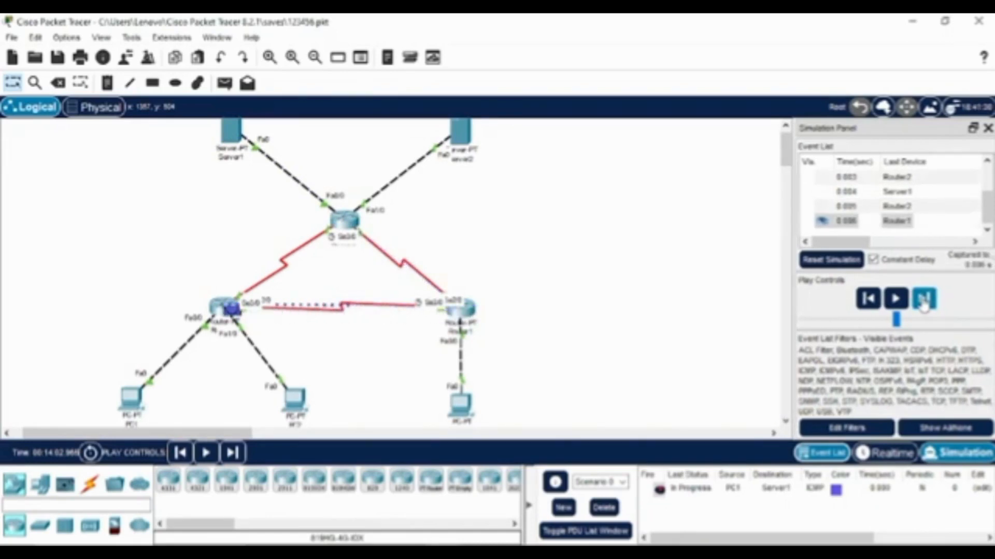
click(923, 300)
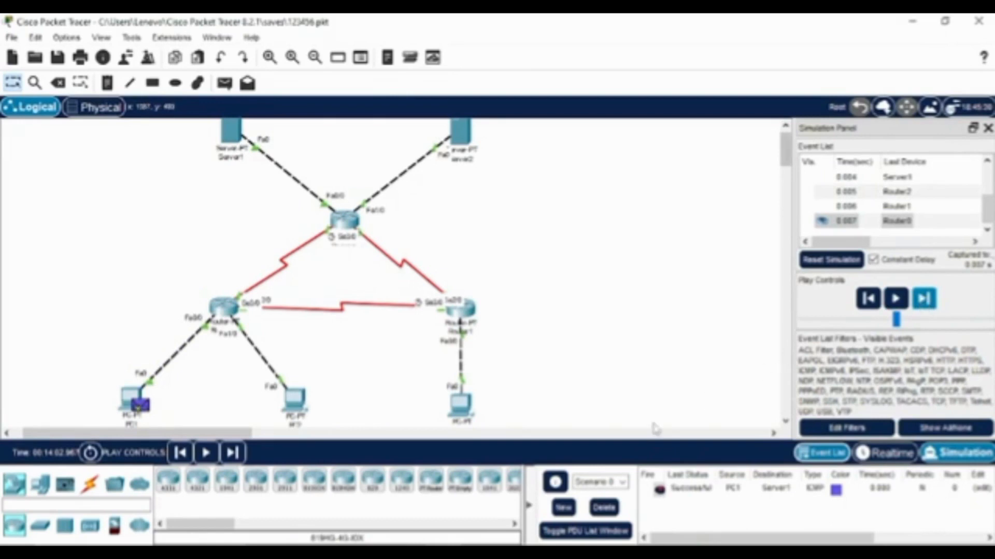
Step: Delete the PC1-to-Server1 test scenario and add a simple PDU from PC1 to Server2
click(610, 510)
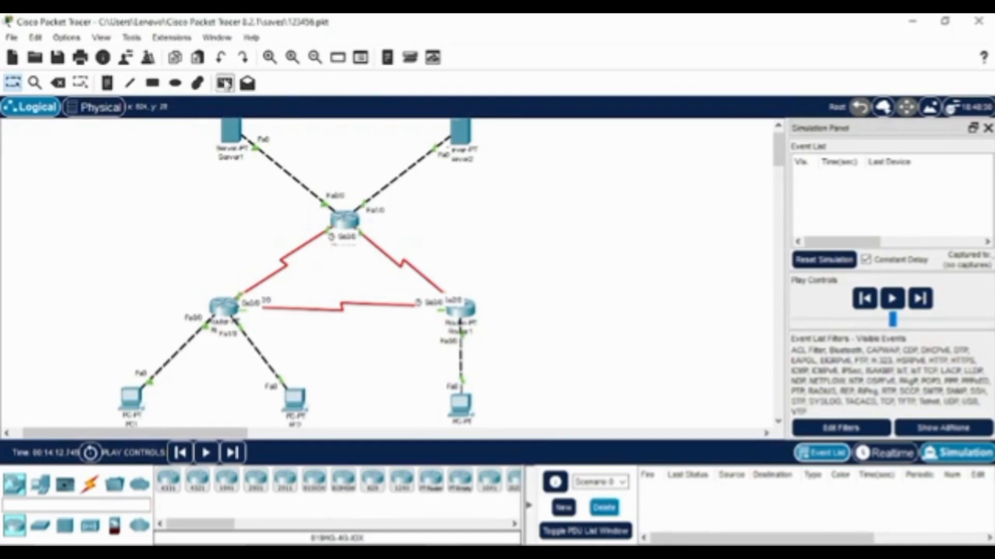
click(225, 83)
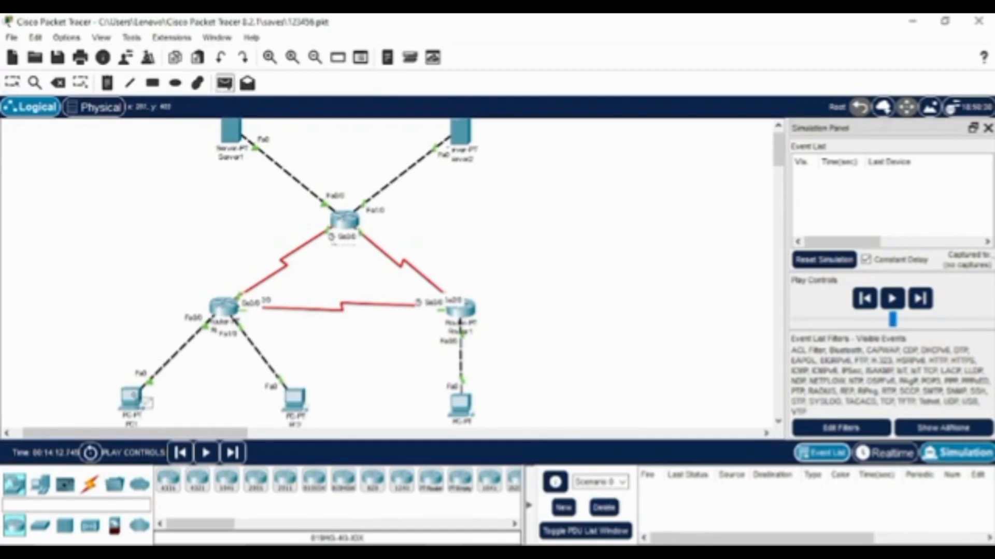
click(133, 398)
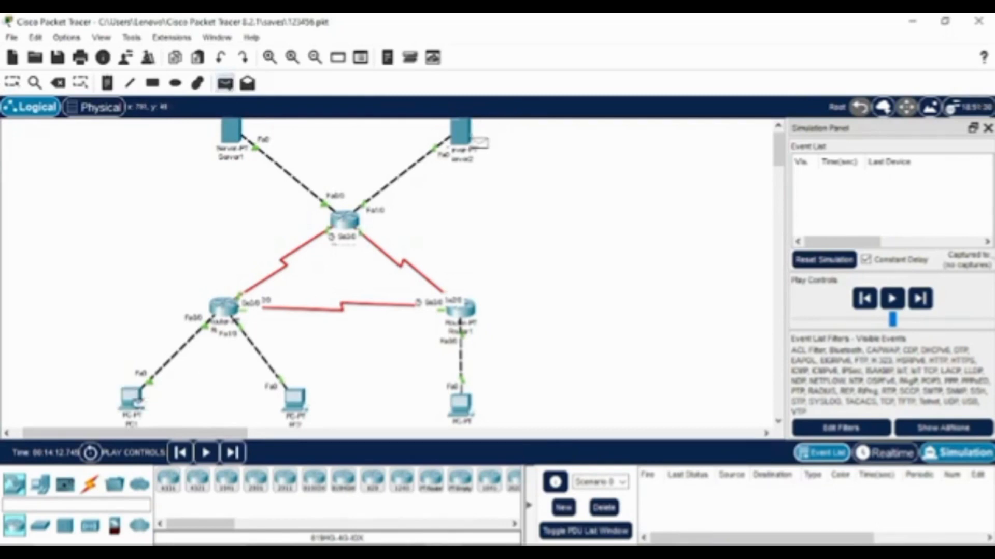
click(461, 134)
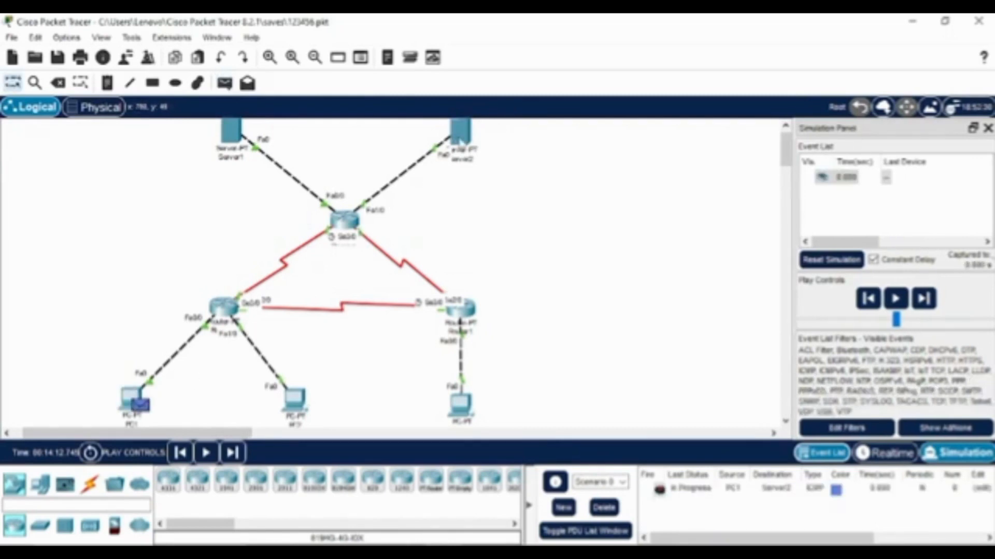
Step: Advance the simulation event by event until the PC1-to-Server2 packet reaches the server and its reply returns to PC1
click(924, 298)
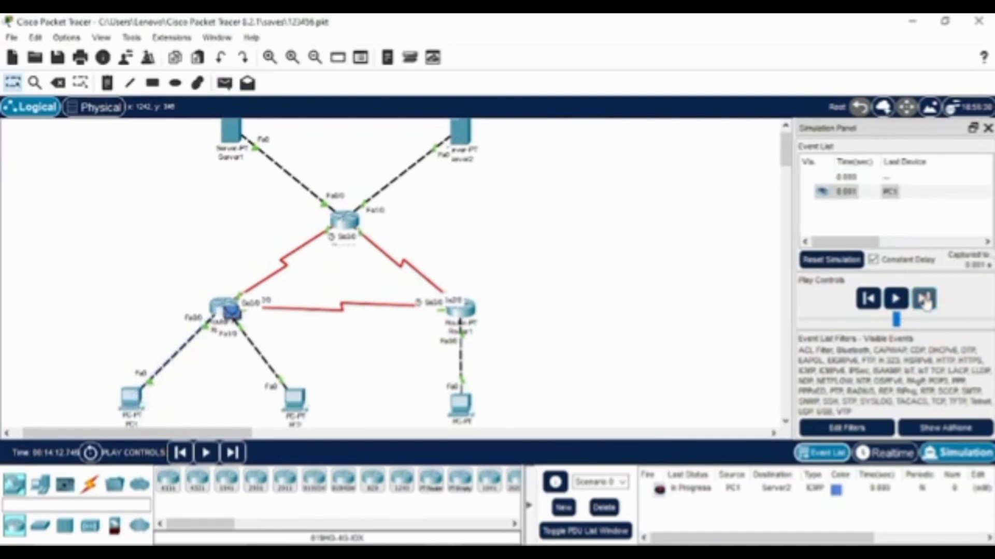
click(925, 300)
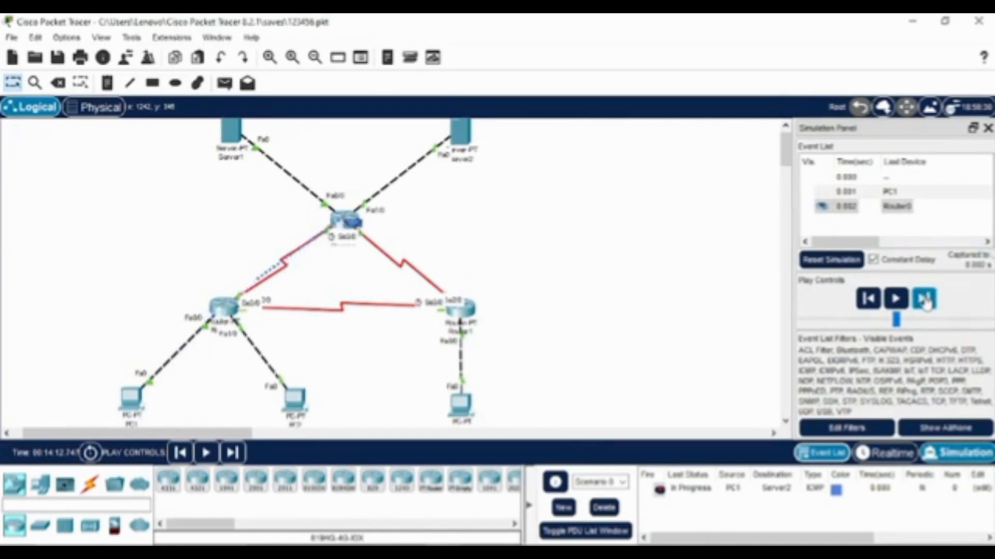
click(924, 299)
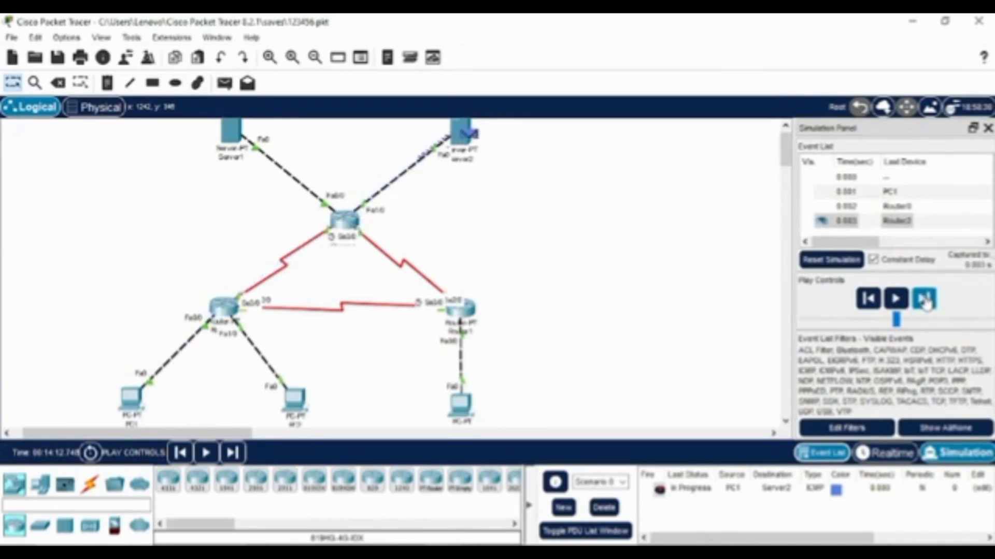
click(925, 300)
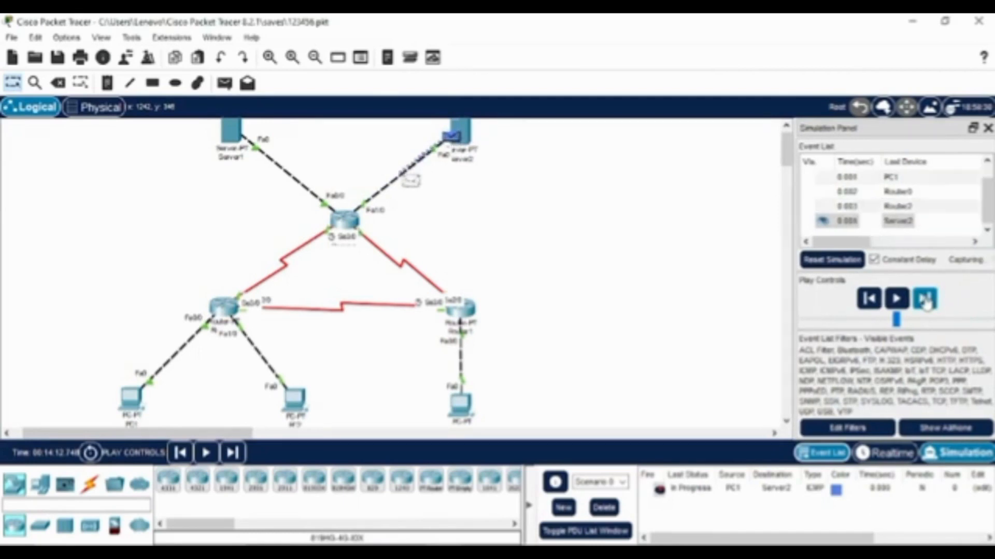
click(924, 299)
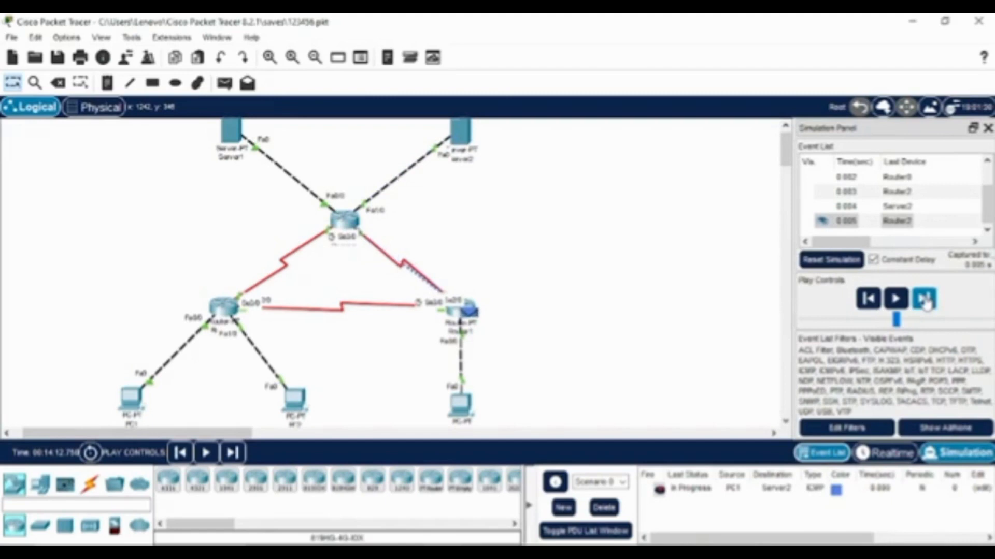
click(925, 300)
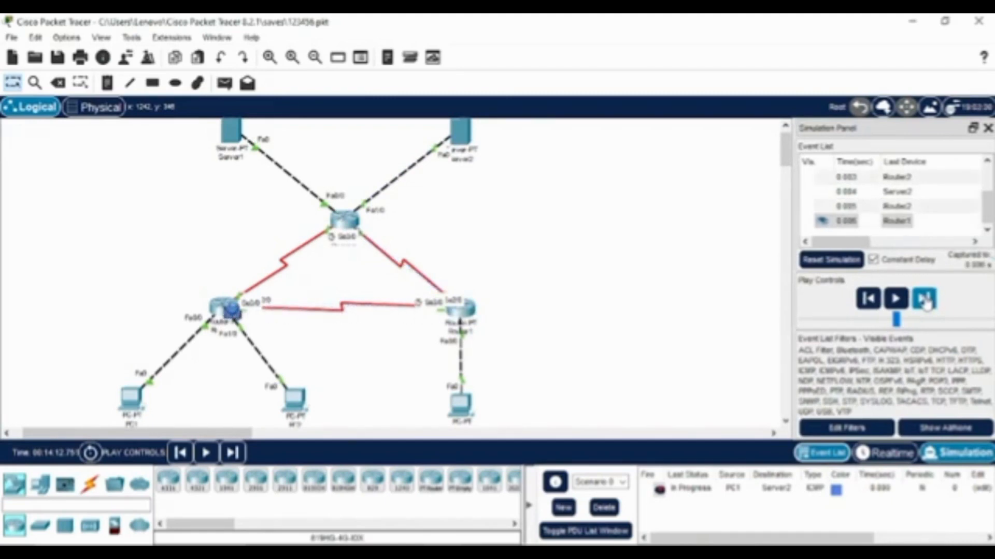
click(925, 299)
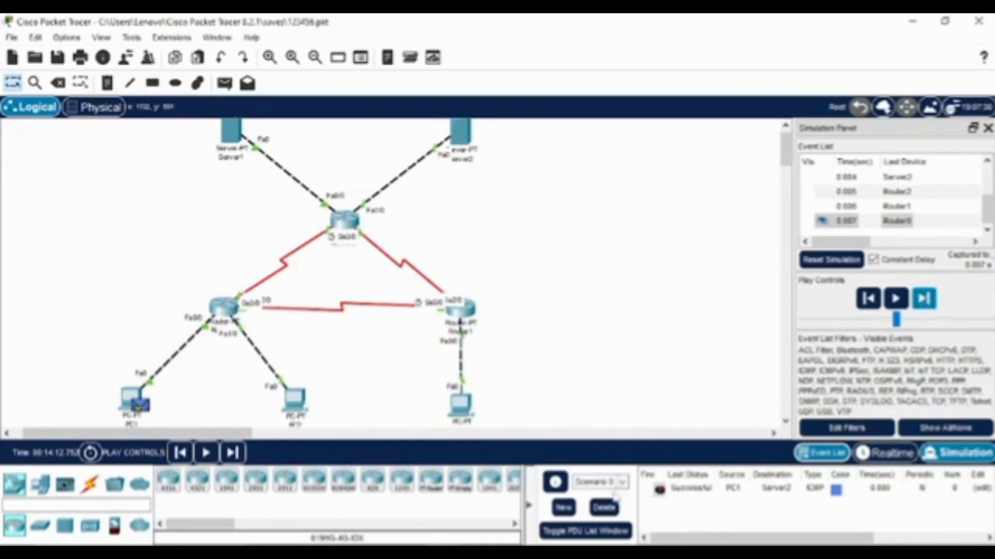
Step: Delete the PC1-to-Server2 test scenario and add a simple PDU from PC3 to PC1
click(602, 509)
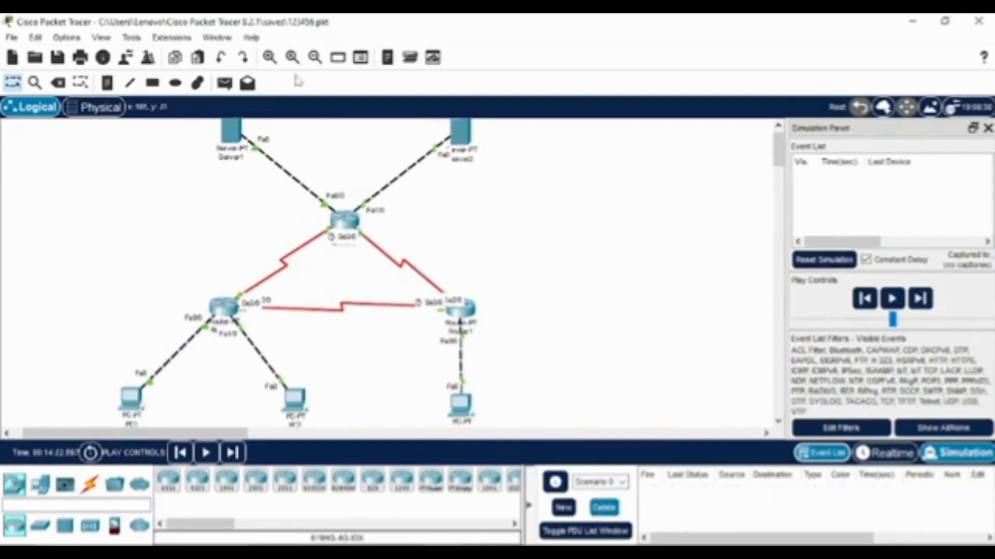
click(231, 87)
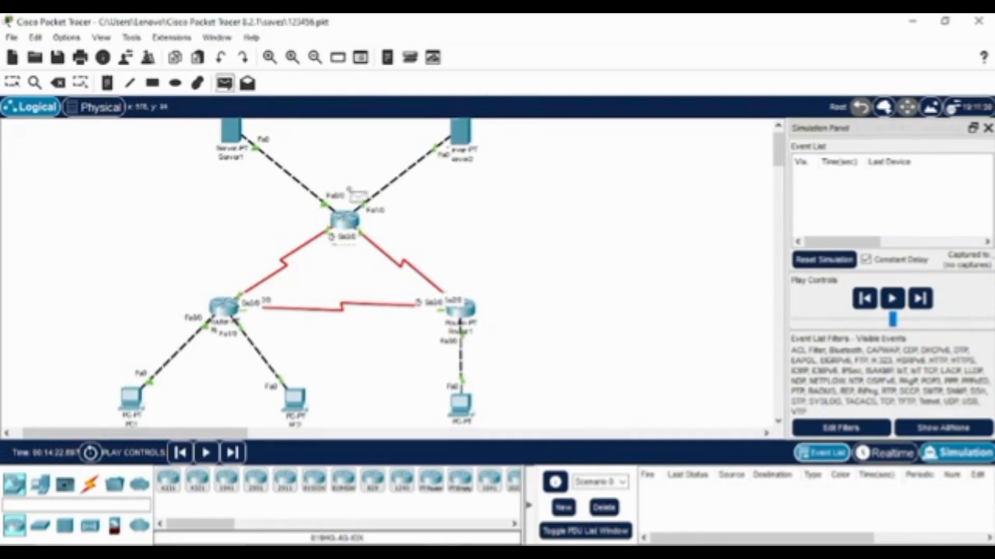
click(471, 412)
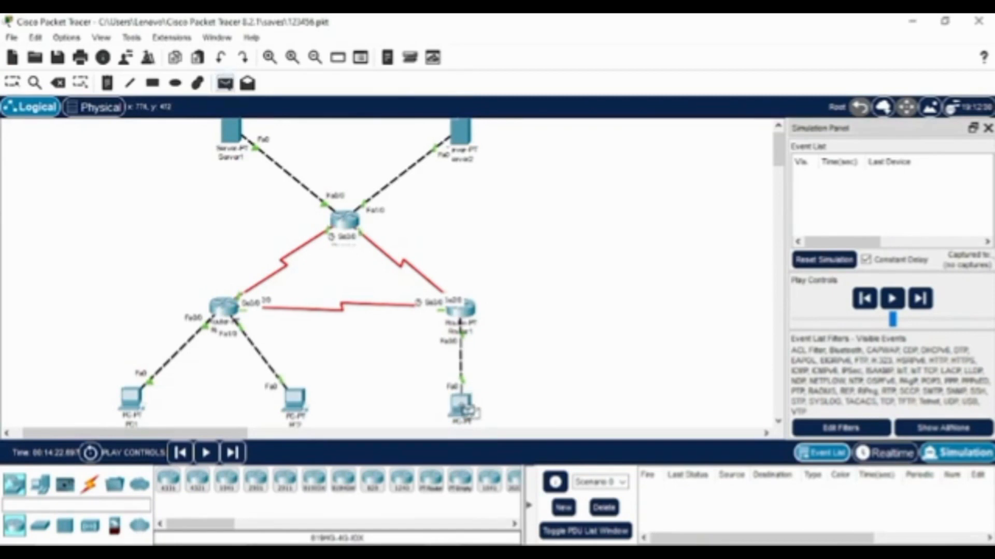
click(139, 400)
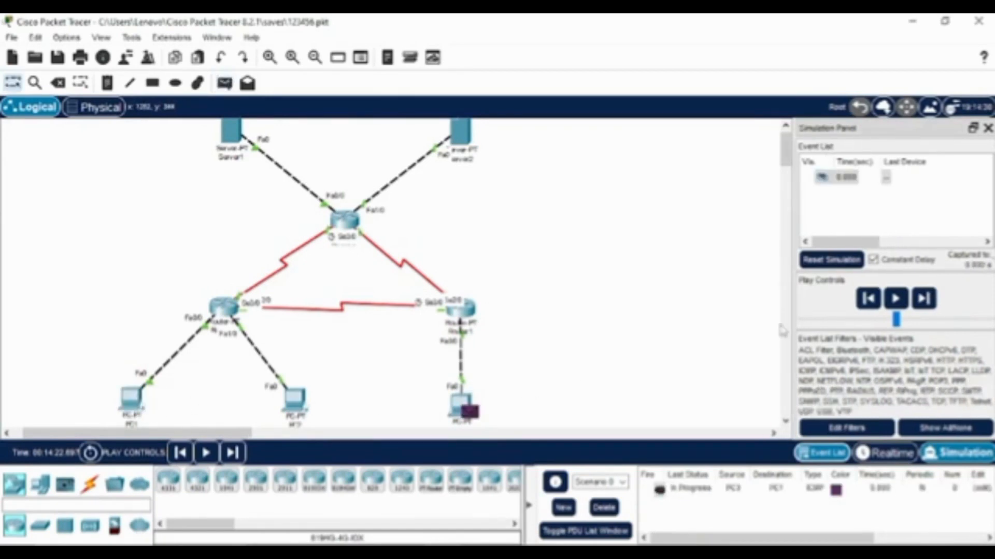
Step: Advance the simulation event by event to follow the PC3-to-PC1 packet to PC1 and back to PC3
click(919, 304)
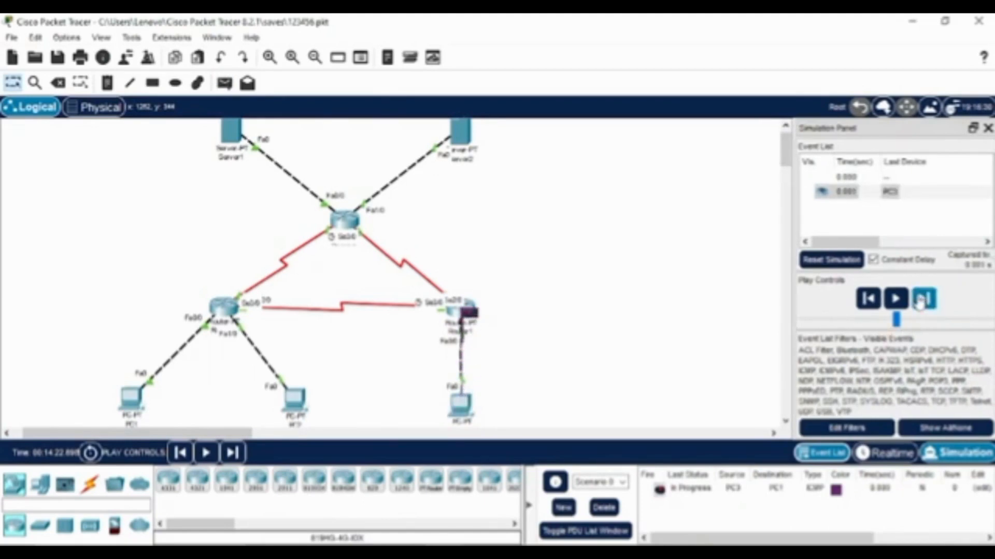
click(919, 304)
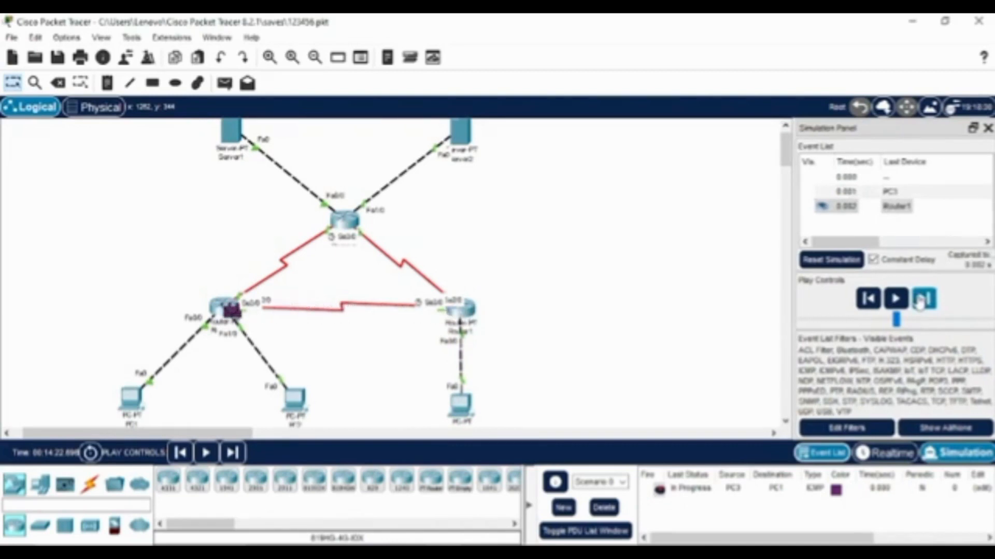
click(919, 303)
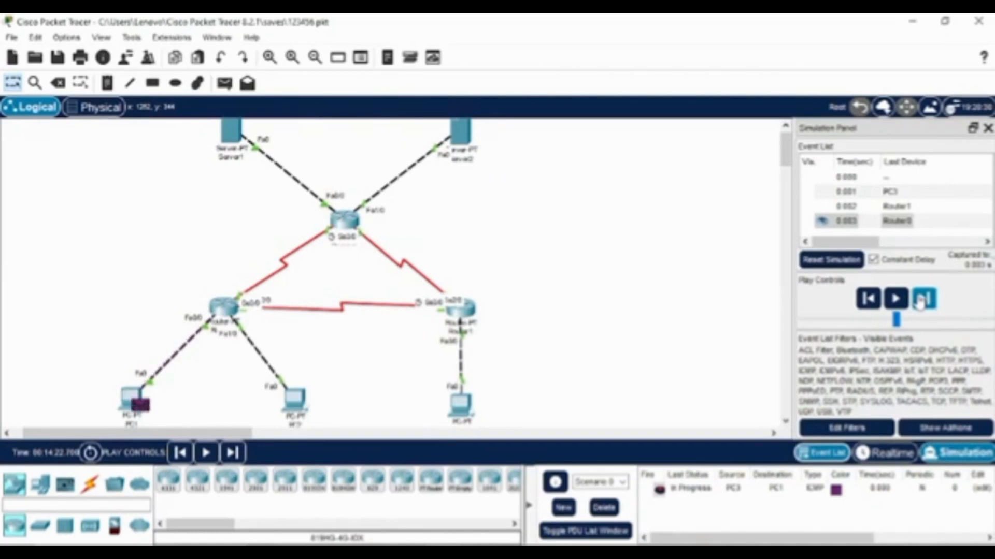
click(919, 304)
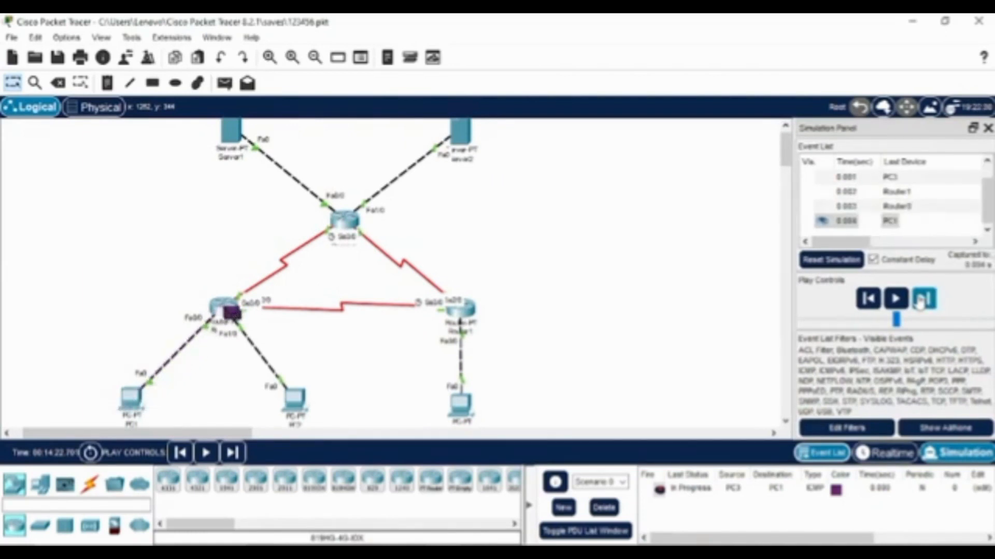
click(920, 303)
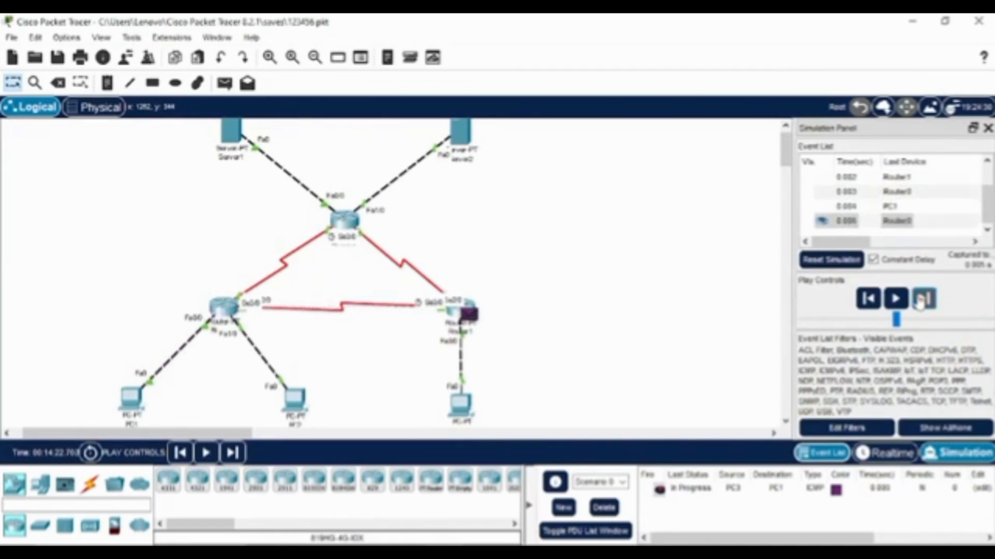
click(920, 304)
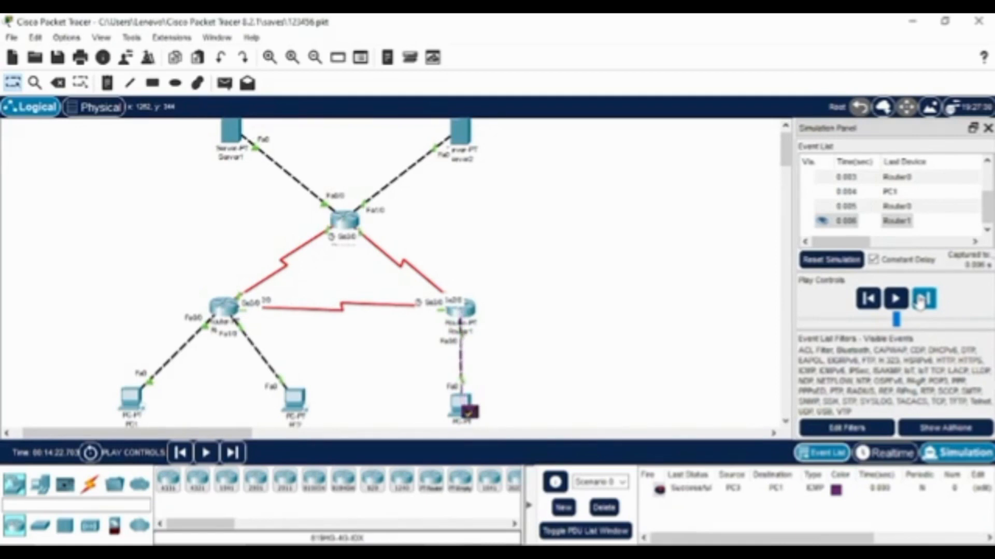
Step: Delete the PC3-to-PC1 test scenario and add a simple PDU from PC3 to PC2
click(605, 509)
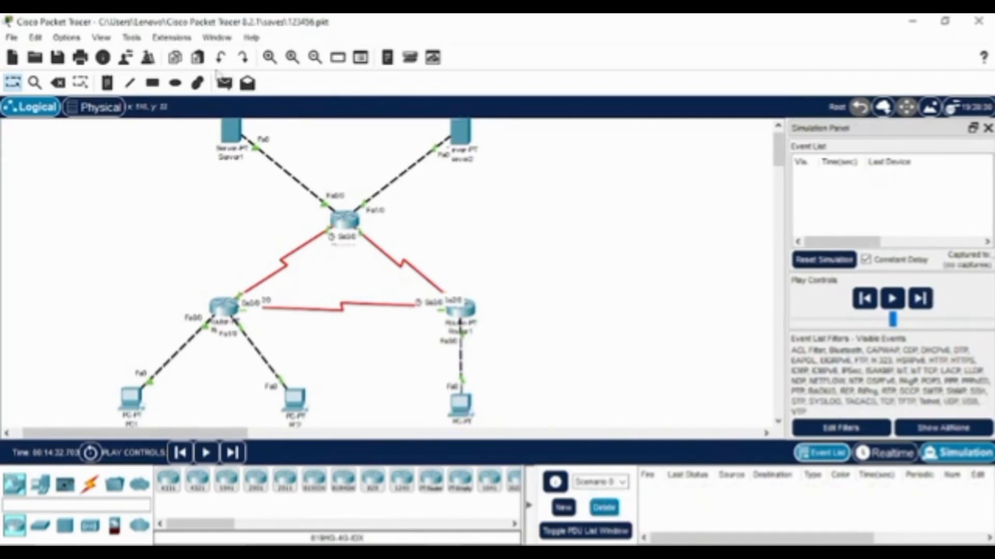
click(223, 84)
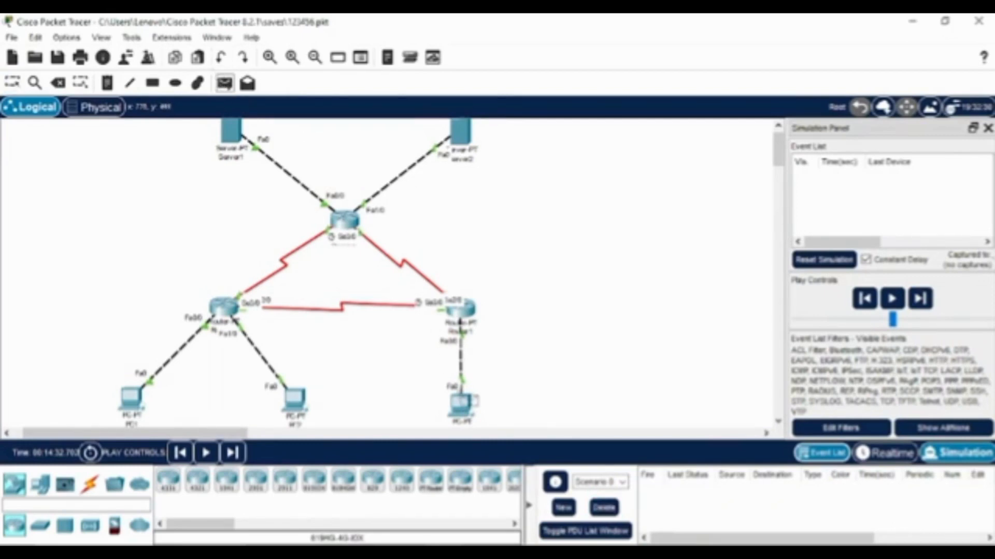
click(468, 408)
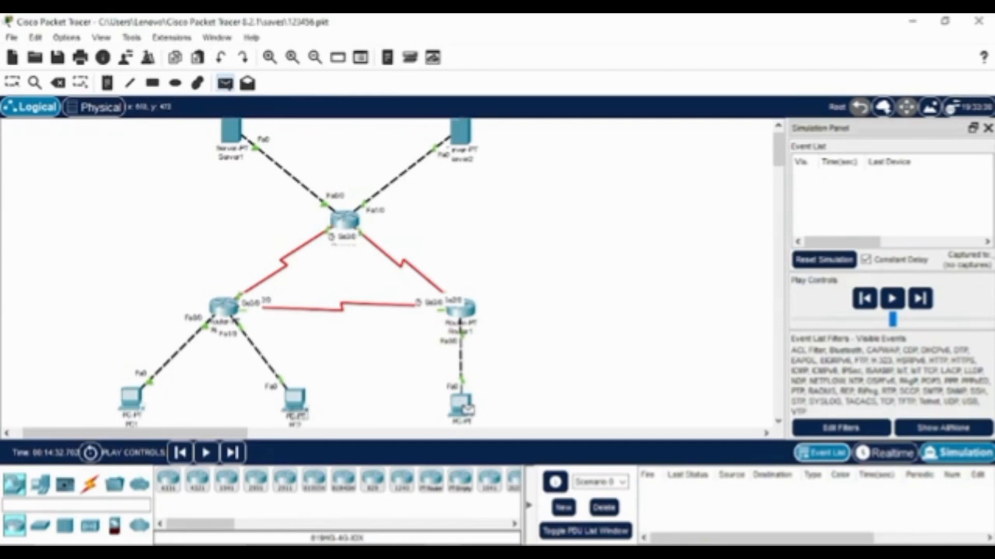
click(295, 401)
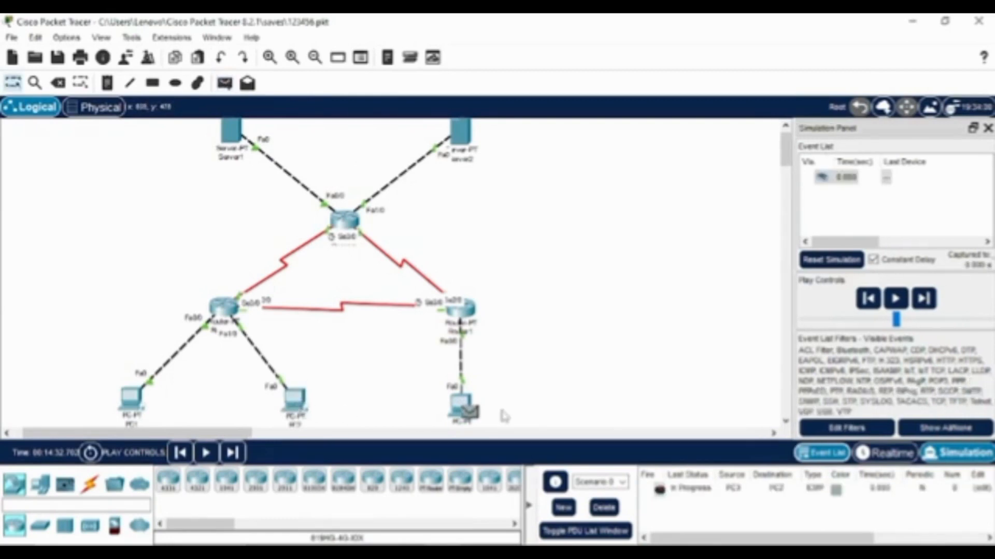
Step: Advance the simulation event by event until the PC3-to-PC2 packet reaches PC2 and its reply returns to PC3
click(925, 303)
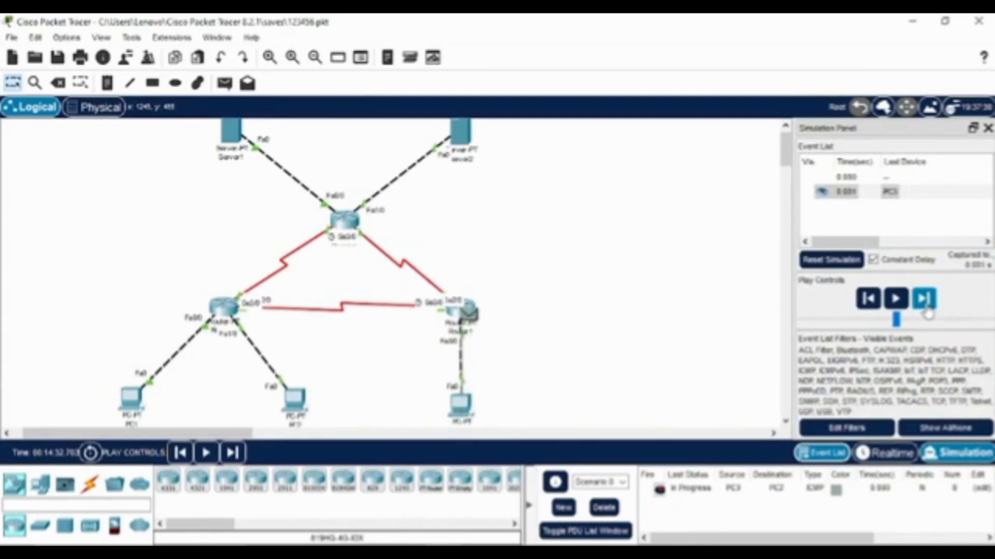
click(925, 303)
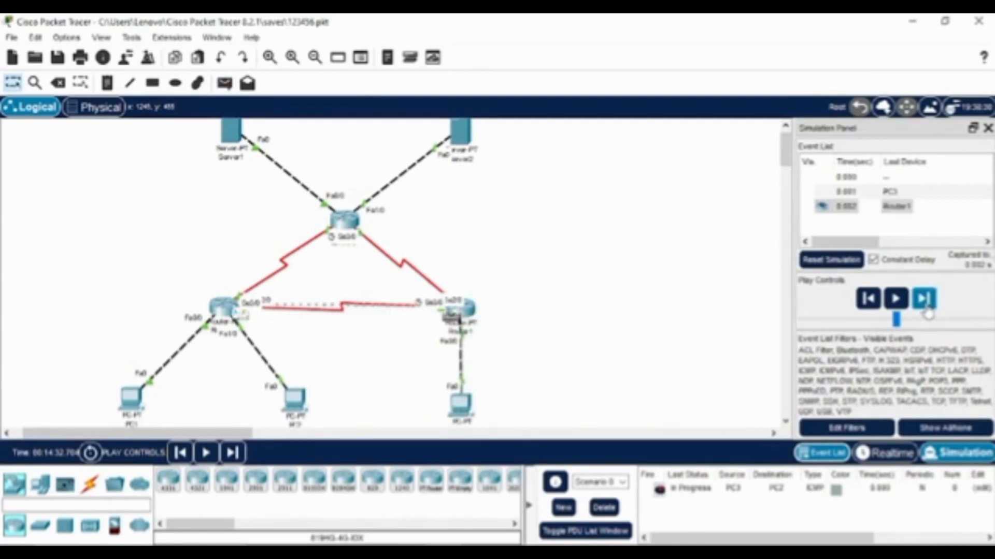
click(927, 310)
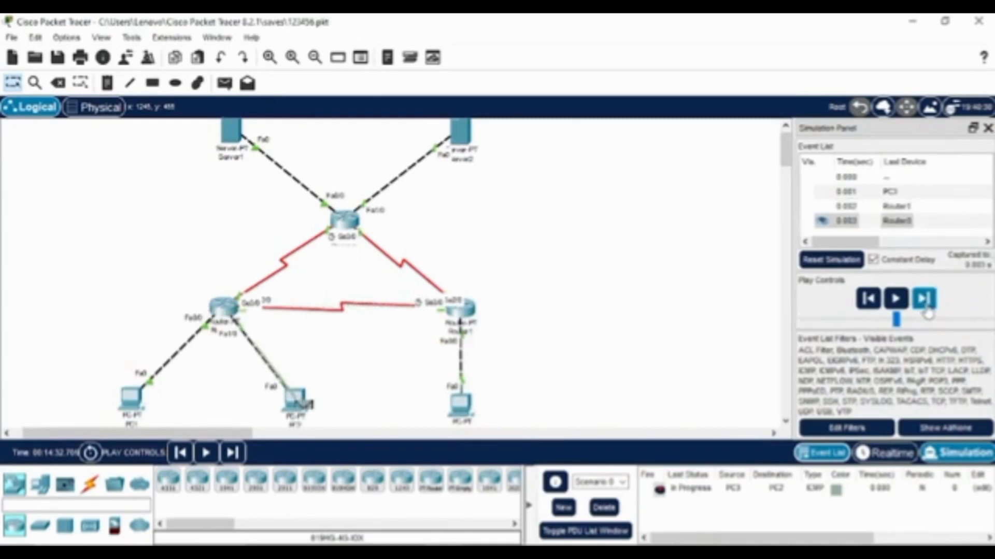
click(926, 311)
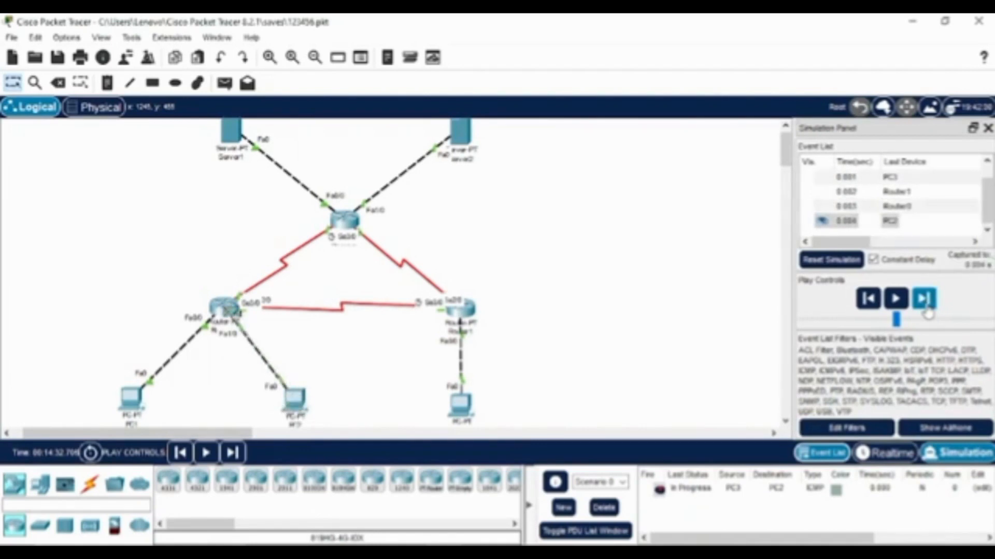
click(926, 311)
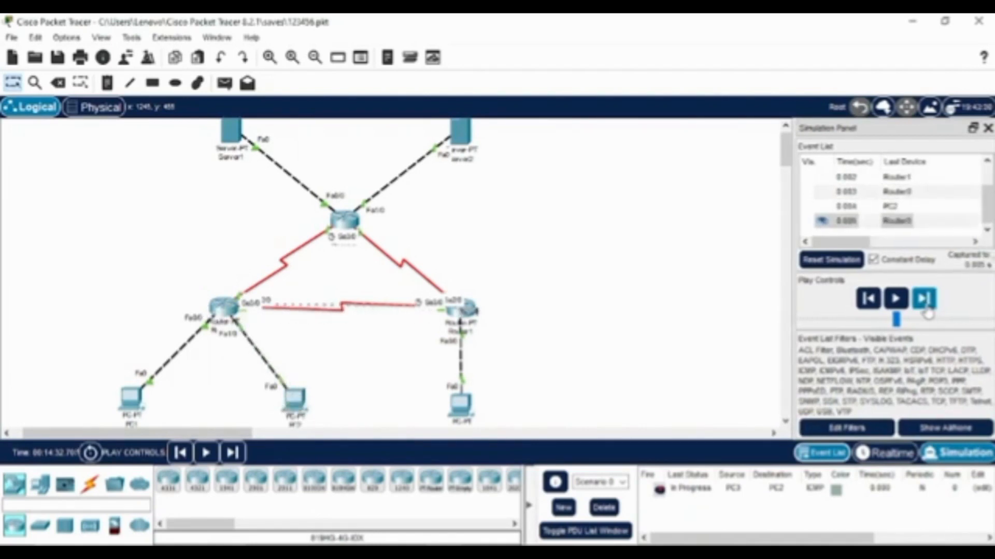
click(927, 310)
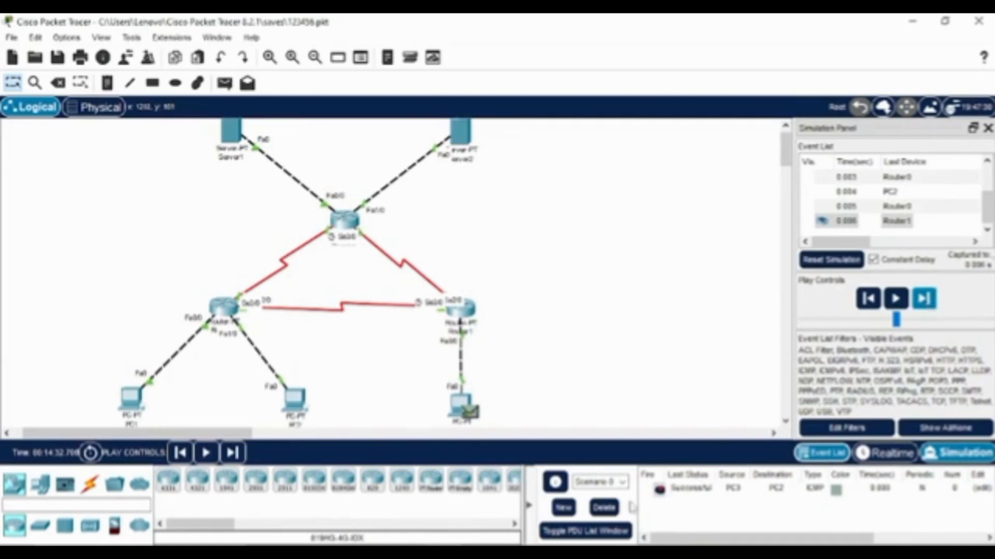
Step: Delete the PC3-to-PC2 test scenario and add a simple PDU from PC3 to Server1
click(604, 508)
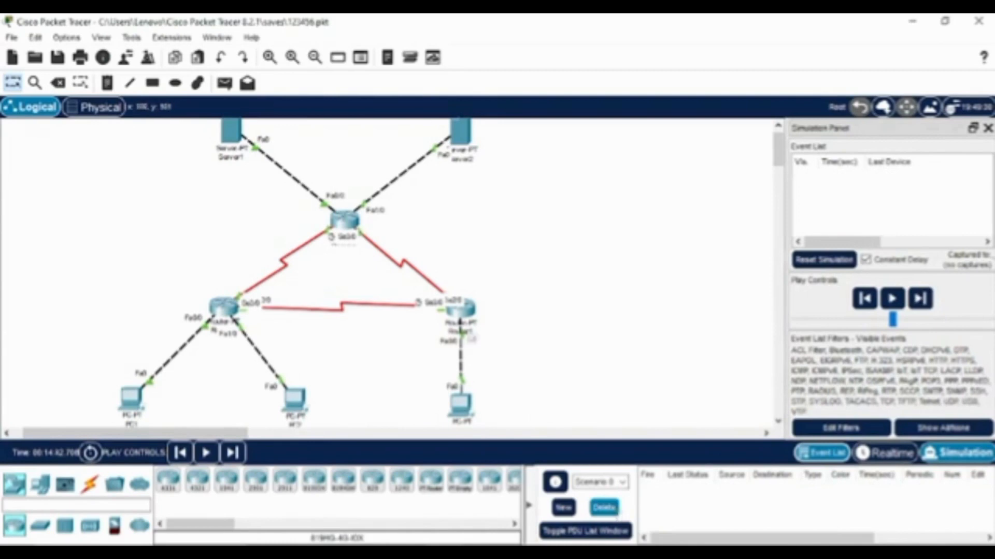
click(224, 83)
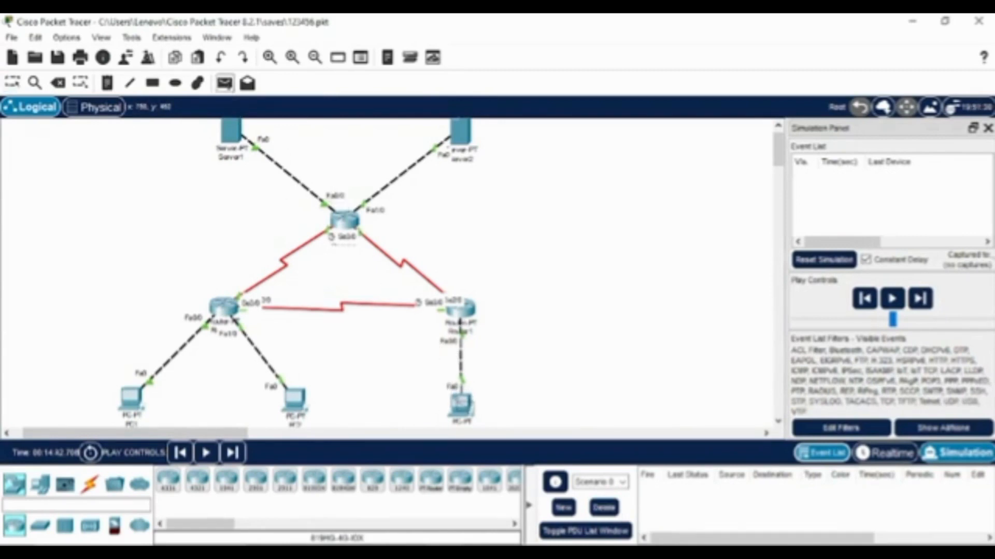
mouse_move(458, 403)
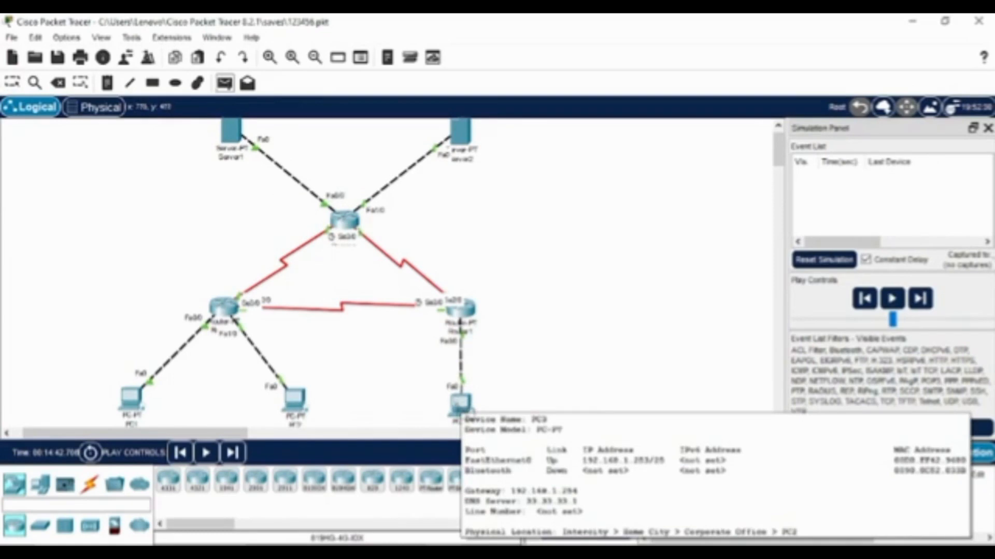
click(463, 407)
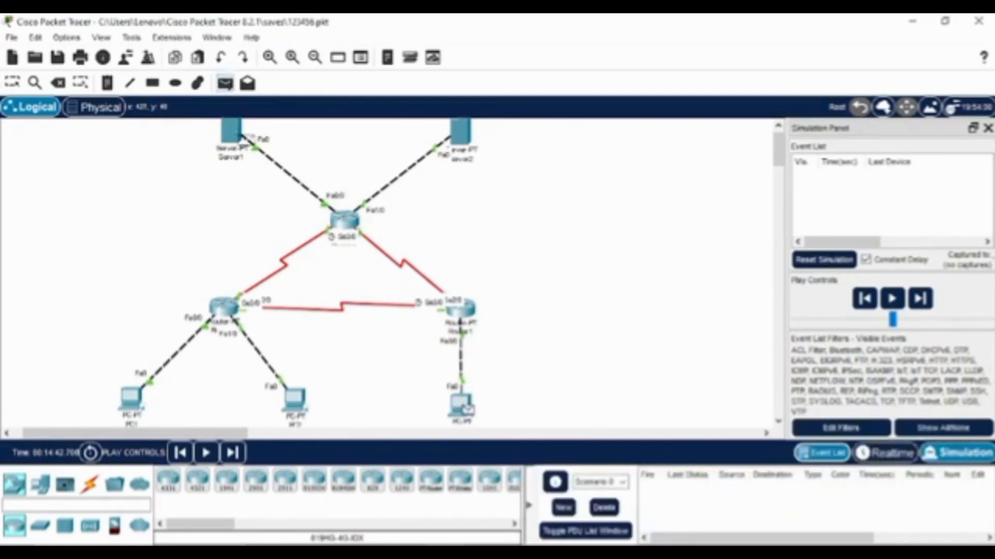
click(236, 134)
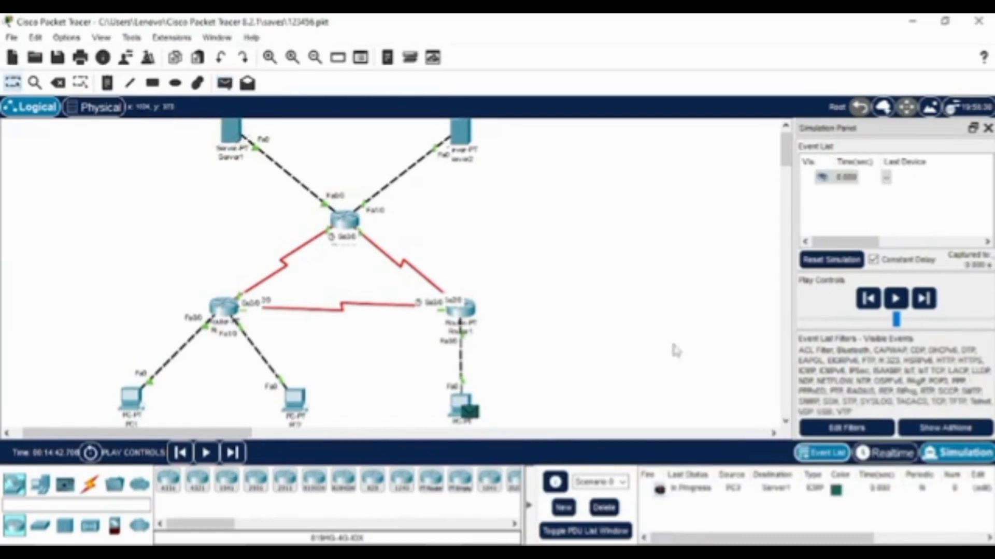
Step: Advance the simulation event by event to follow the PC3-to-Server1 packet to the server and back to PC3
click(926, 300)
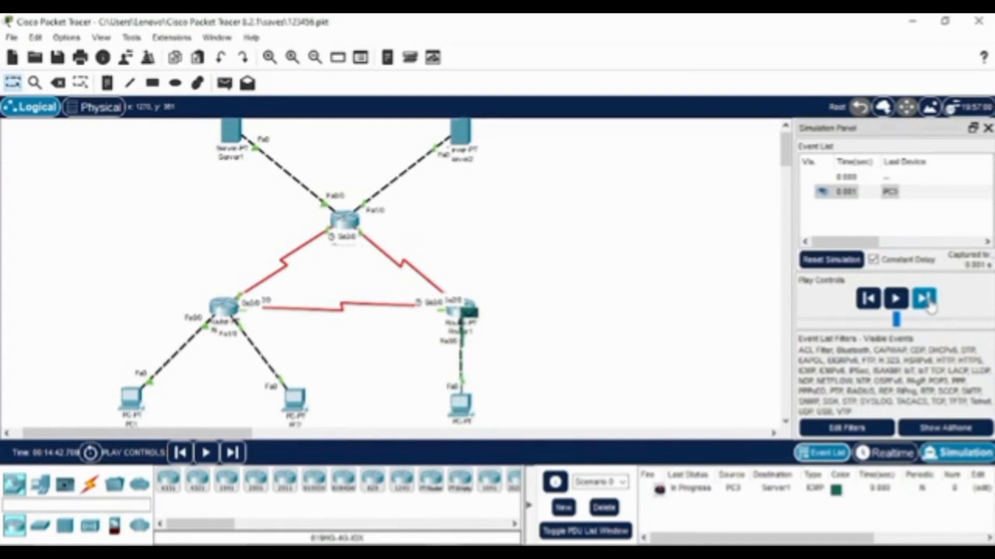
click(927, 302)
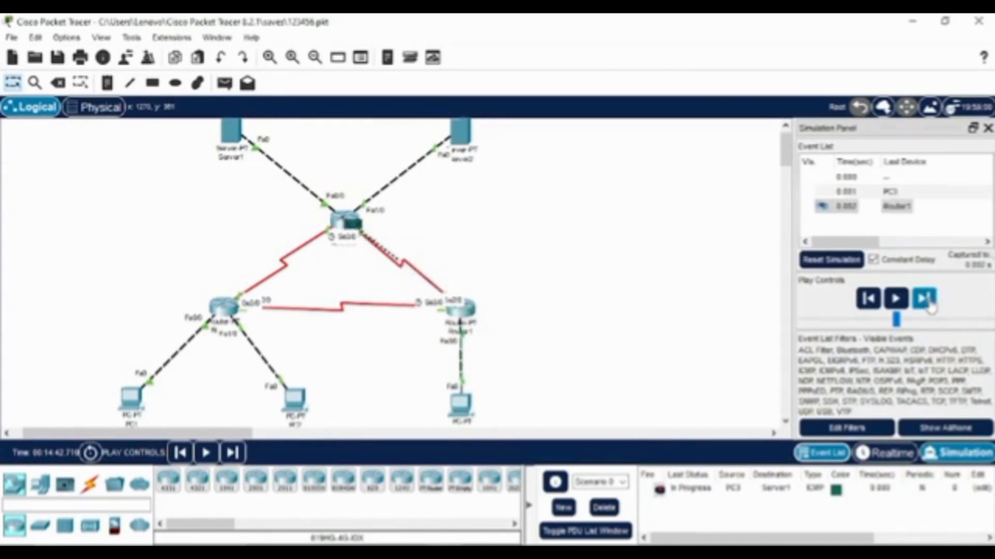
click(929, 306)
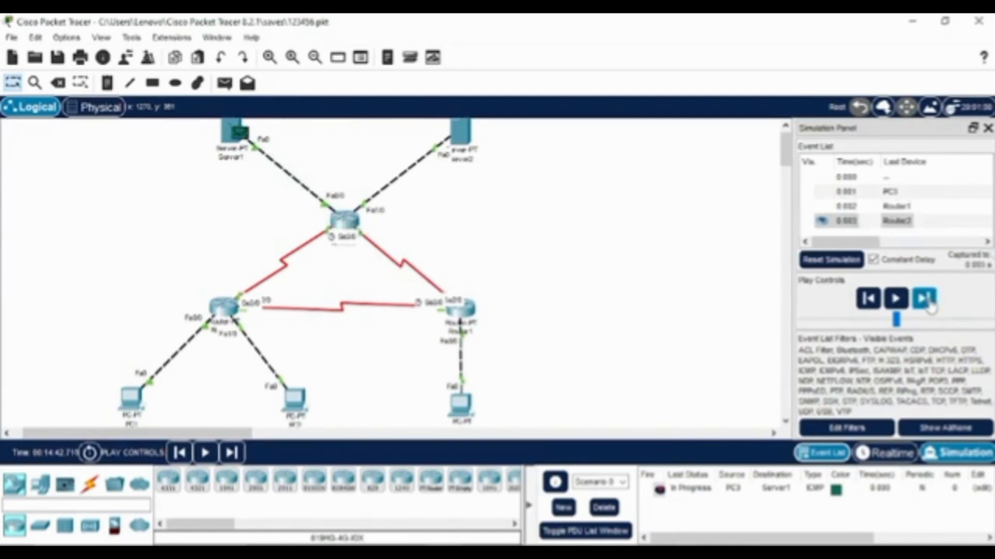
click(929, 306)
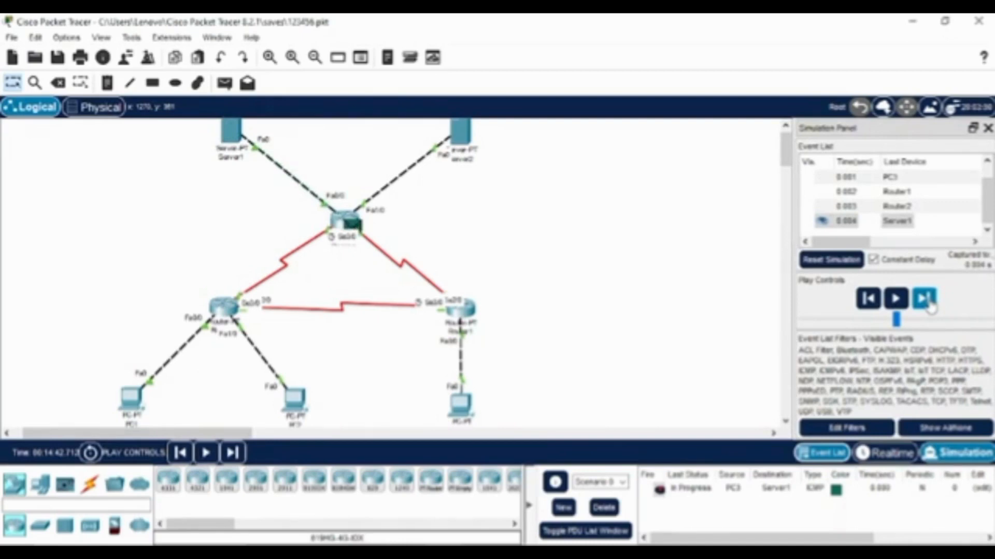
click(930, 306)
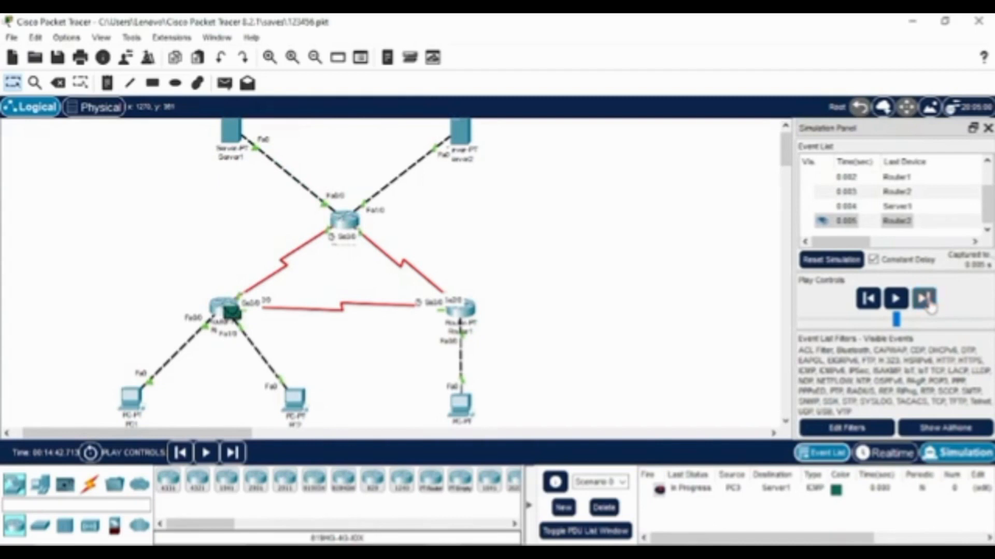
click(929, 306)
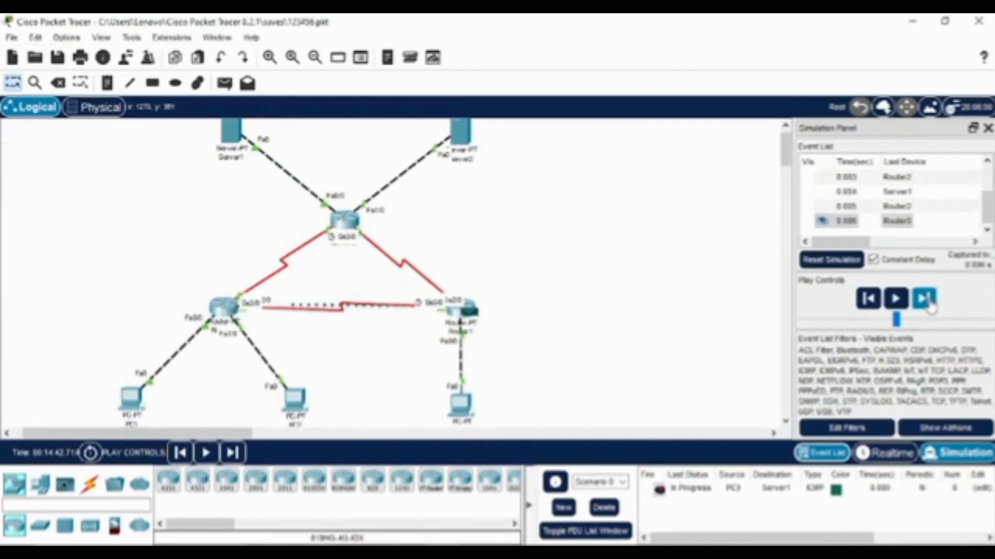
click(929, 306)
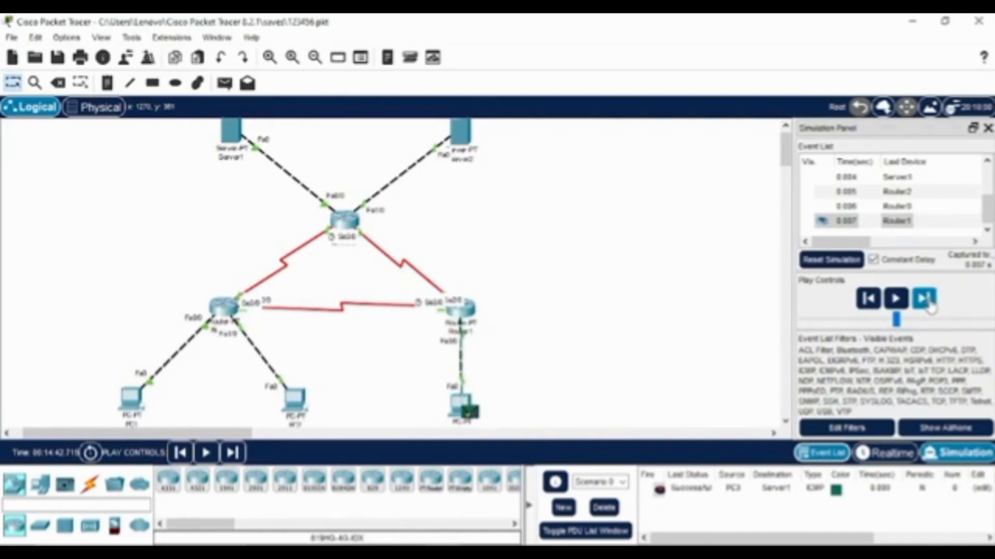
Step: Delete the PC3-to-Server1 test scenario and add a simple PDU from PC3 to Server2
click(607, 510)
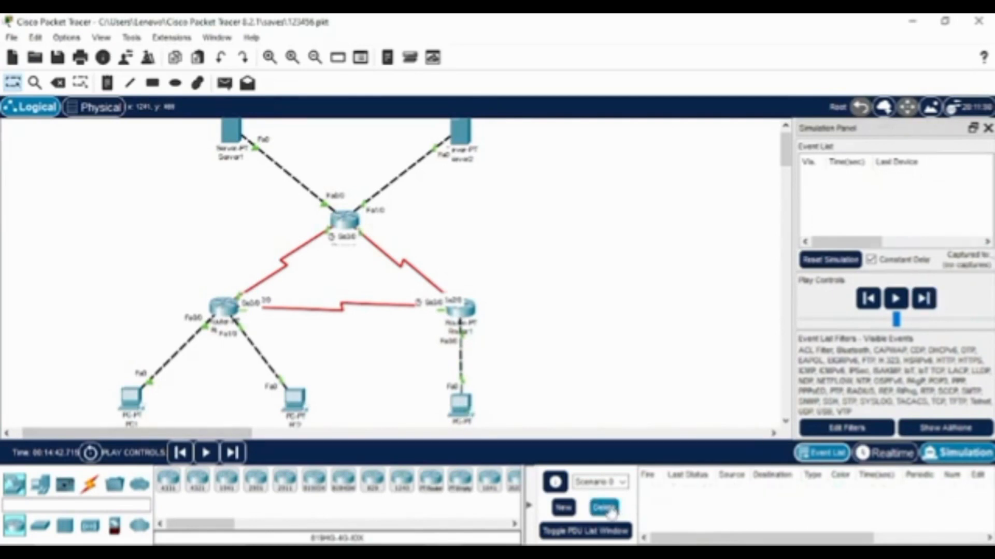
click(223, 84)
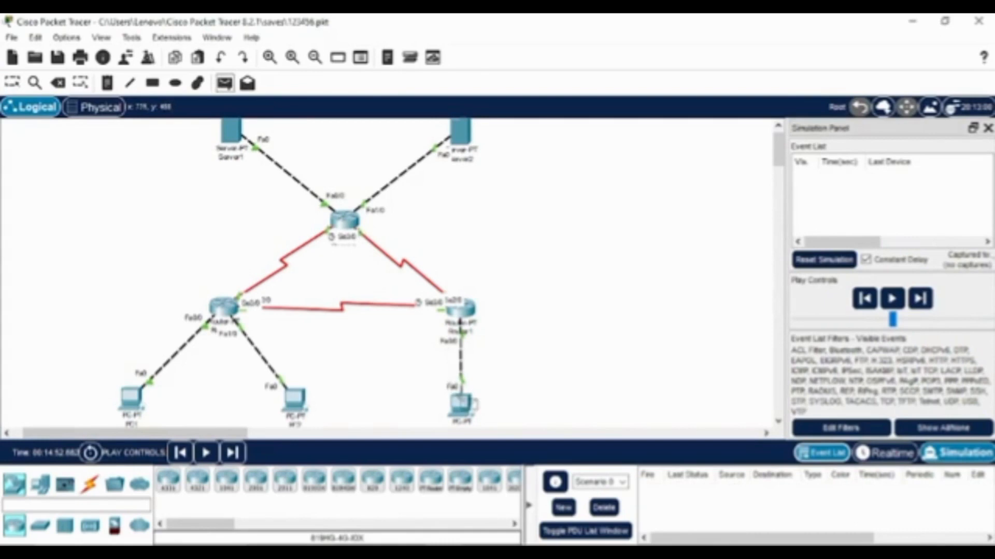
click(462, 403)
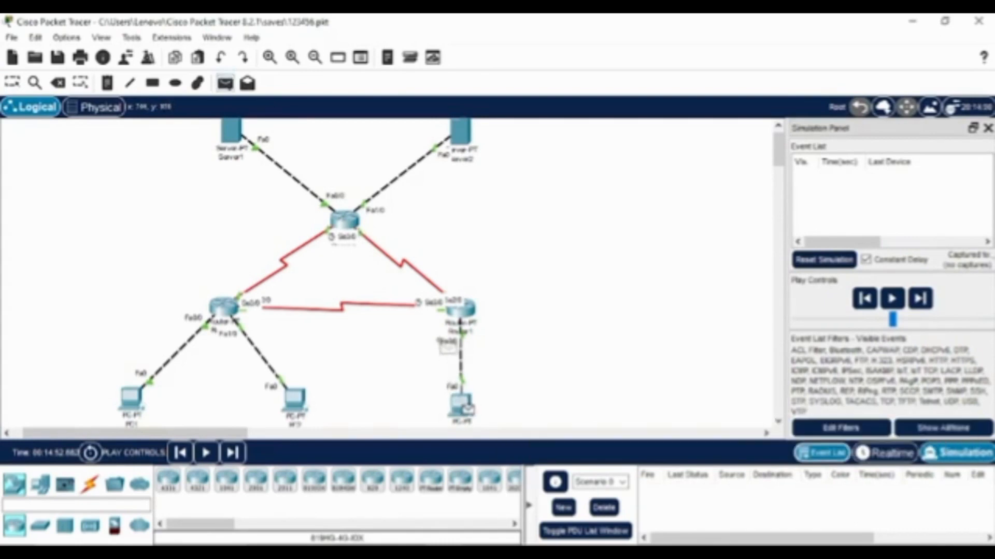
click(462, 135)
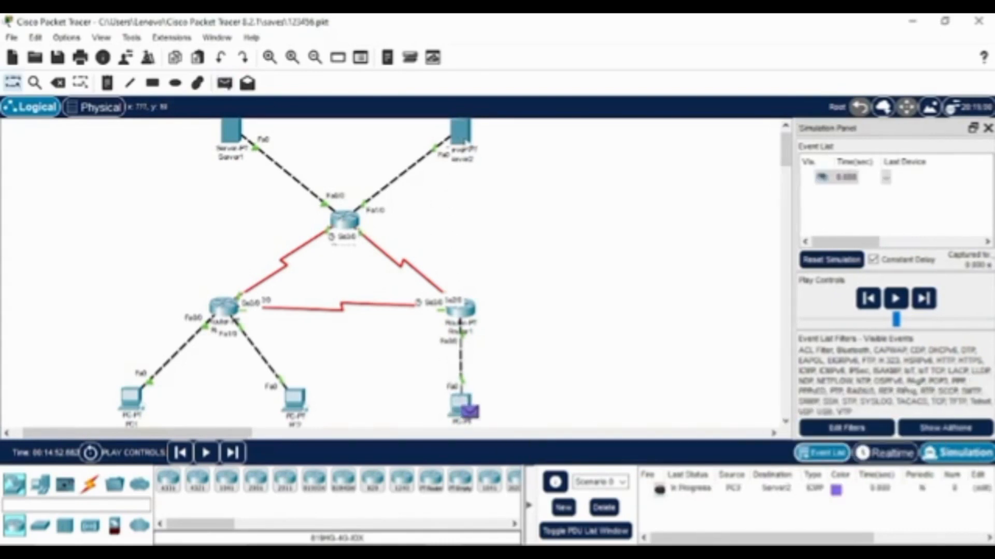
Step: Advance the simulation event by event until the PC3-to-Server2 packet reaches the server and its reply returns to PC3
click(924, 300)
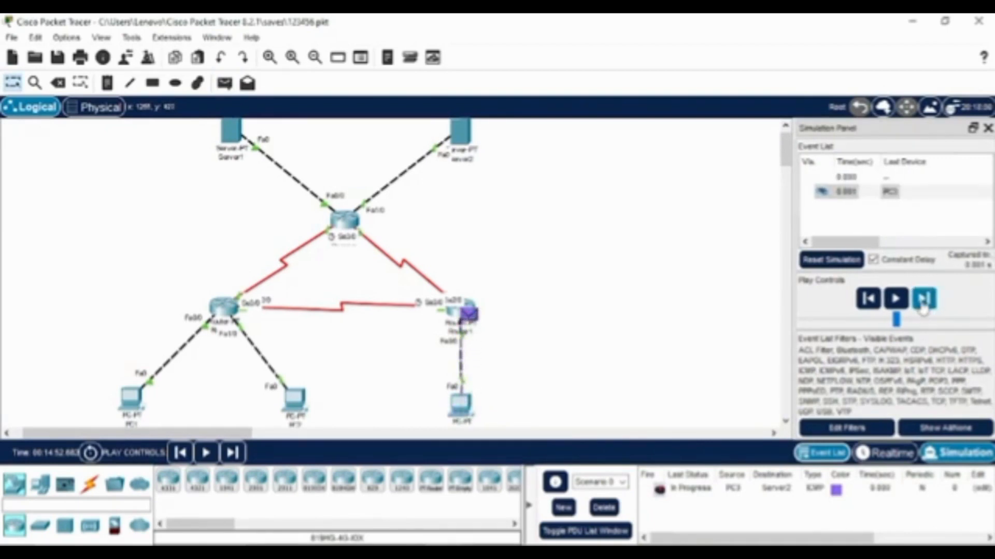
click(923, 300)
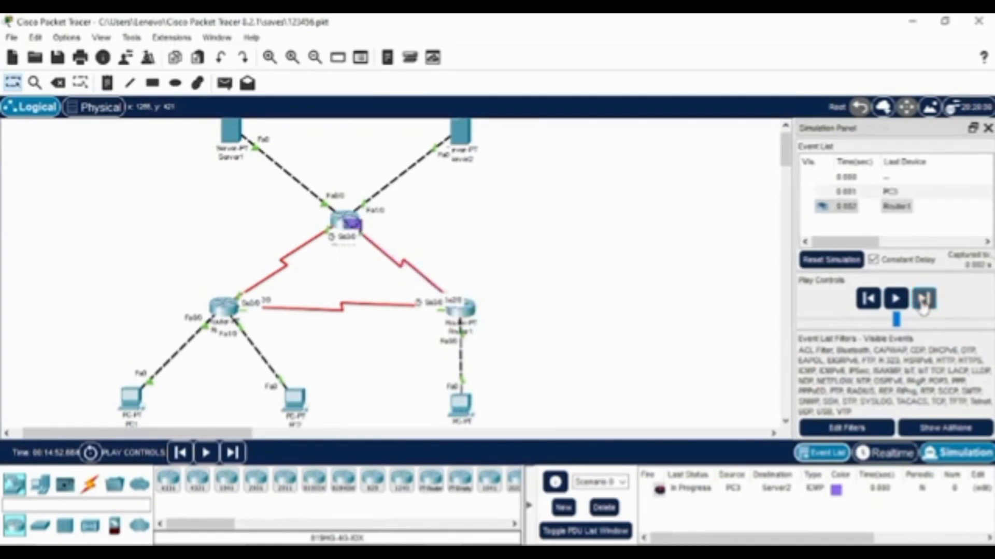
click(923, 299)
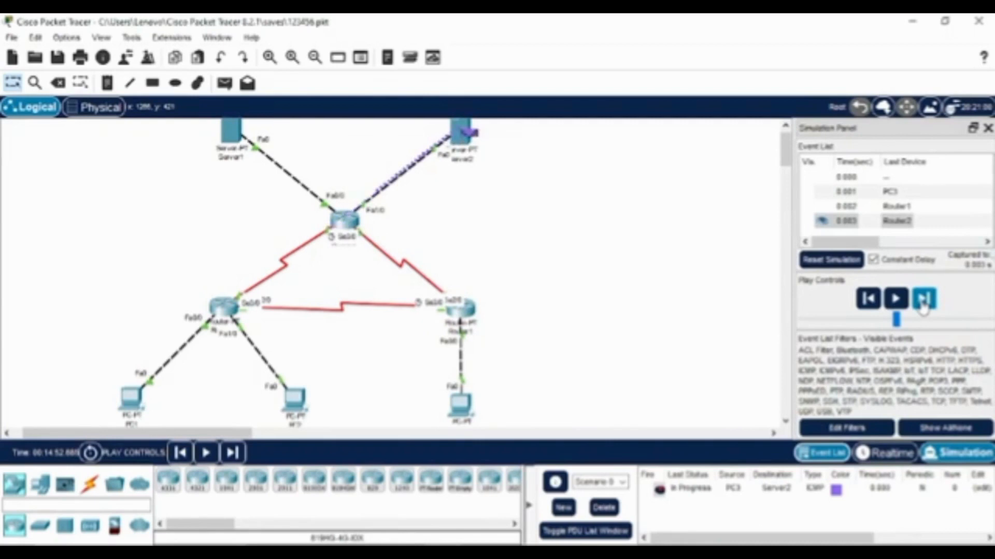
click(923, 300)
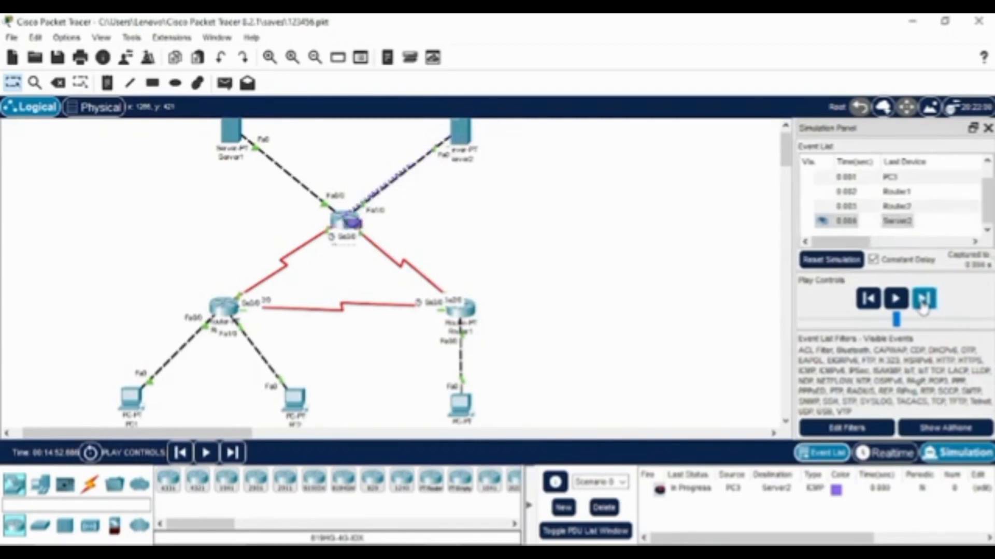
click(923, 306)
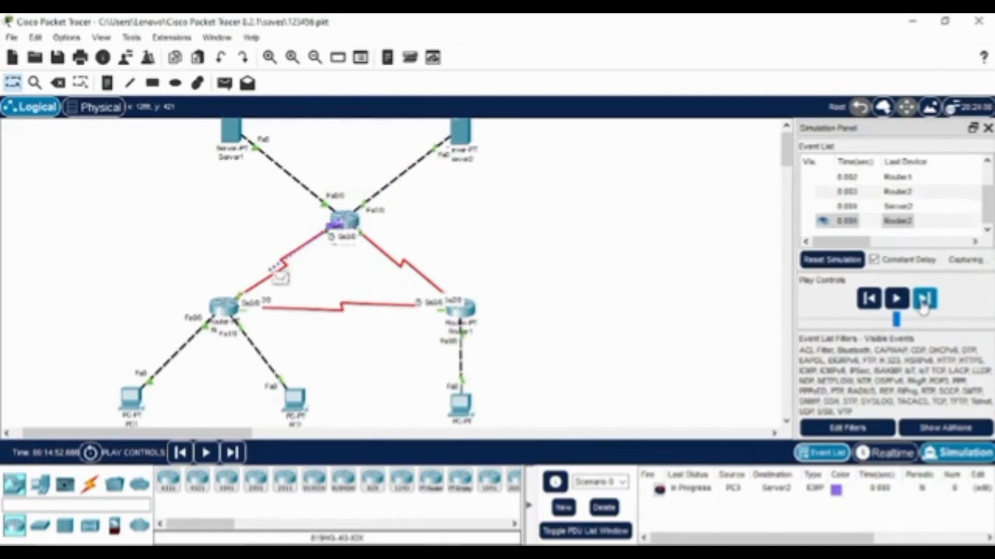
click(923, 301)
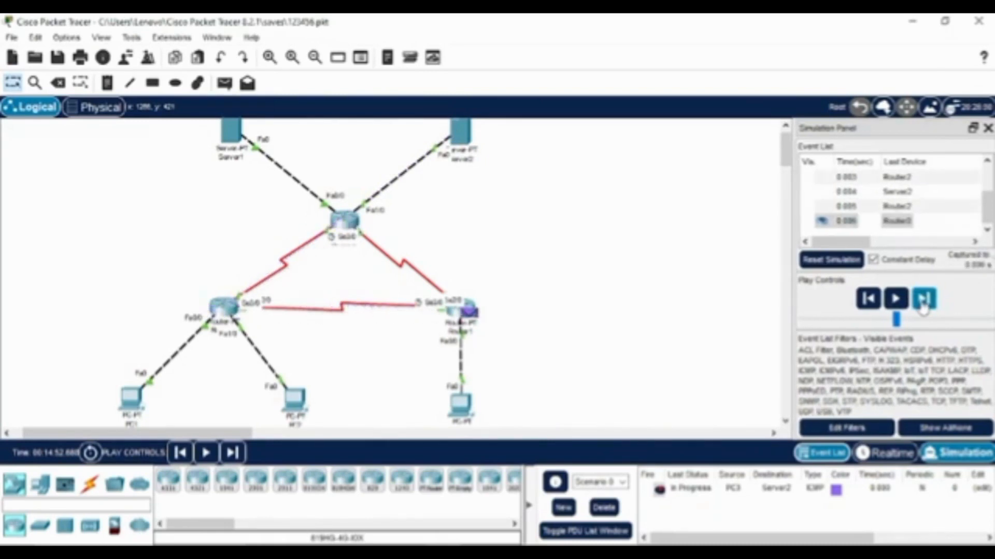
click(922, 301)
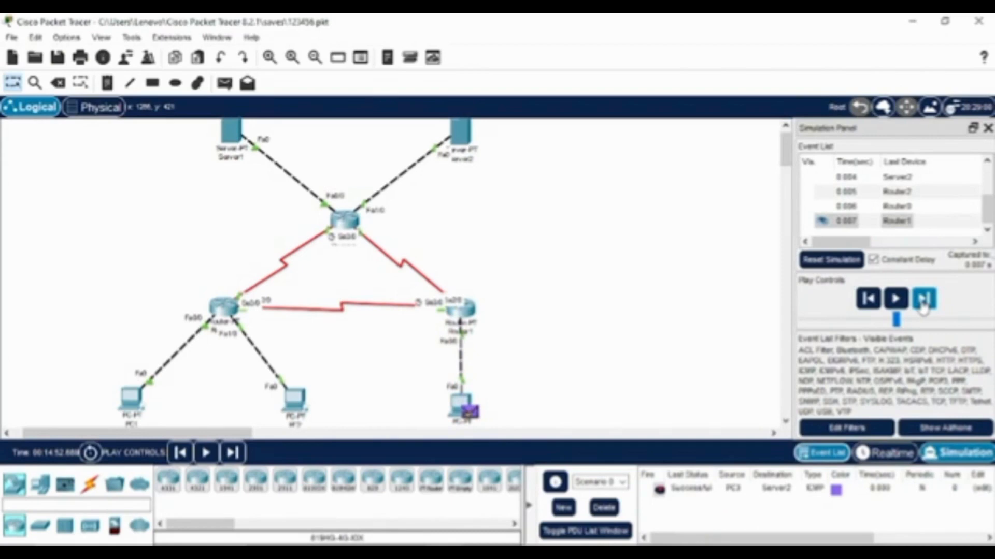
Step: Delete the PC3-to-Server2 test scenario and add a simple PDU from Server1 to Server2
click(613, 508)
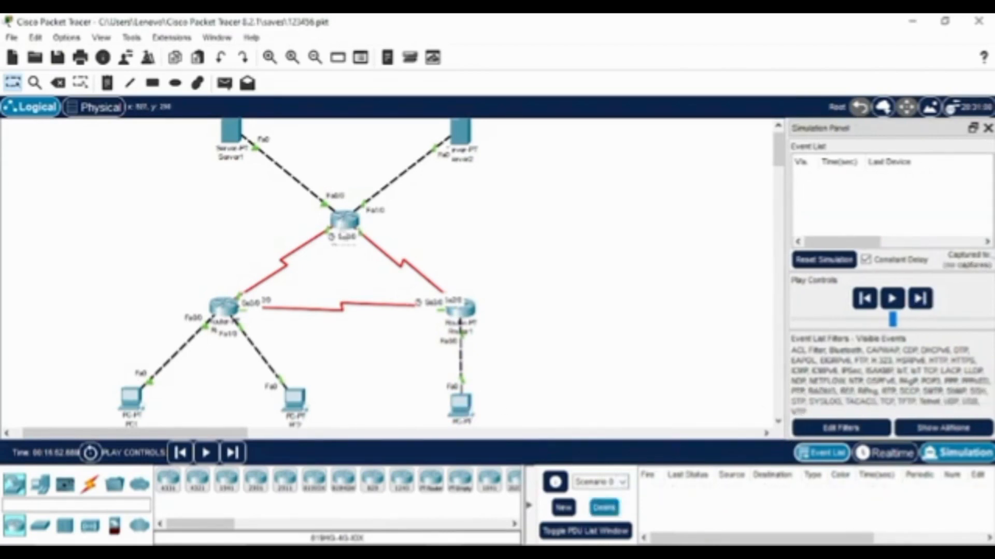
click(224, 83)
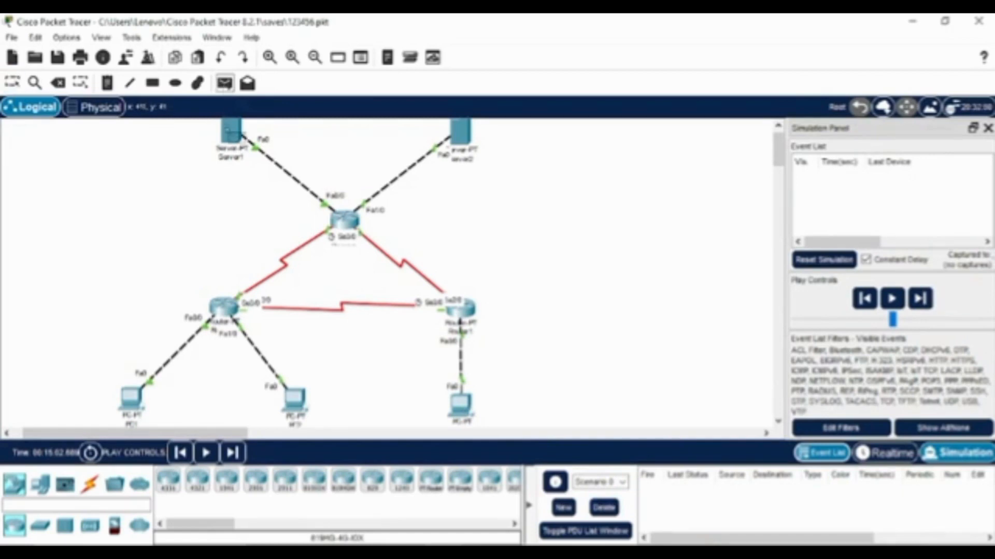
click(232, 129)
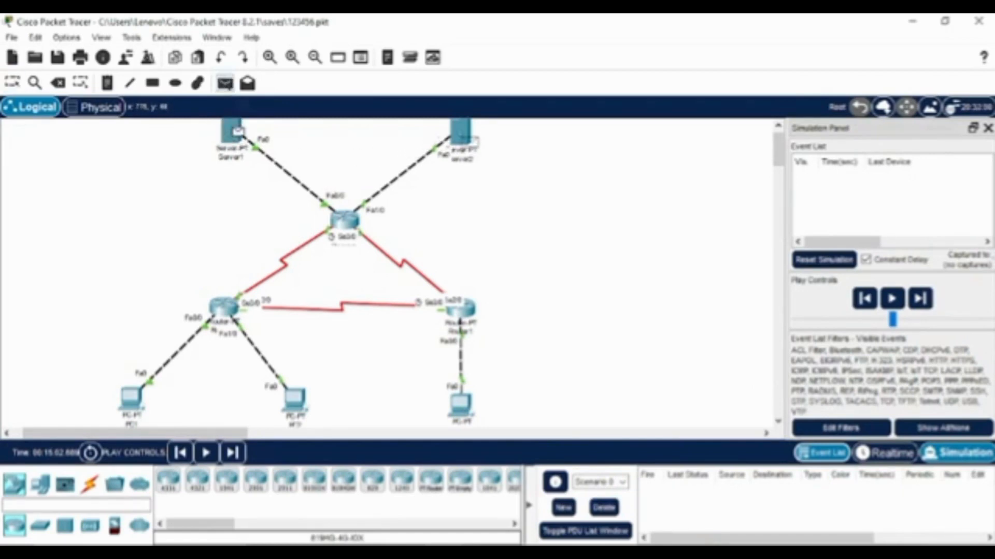
click(464, 136)
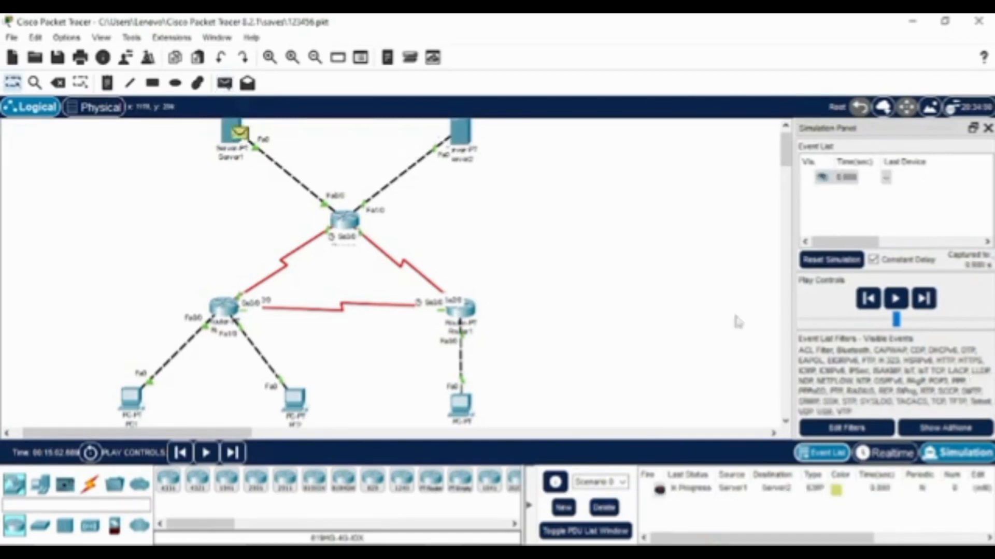
Step: Advance the simulation event by event until the Server1 packet reaches Server2 and its reply returns to Server1
click(928, 308)
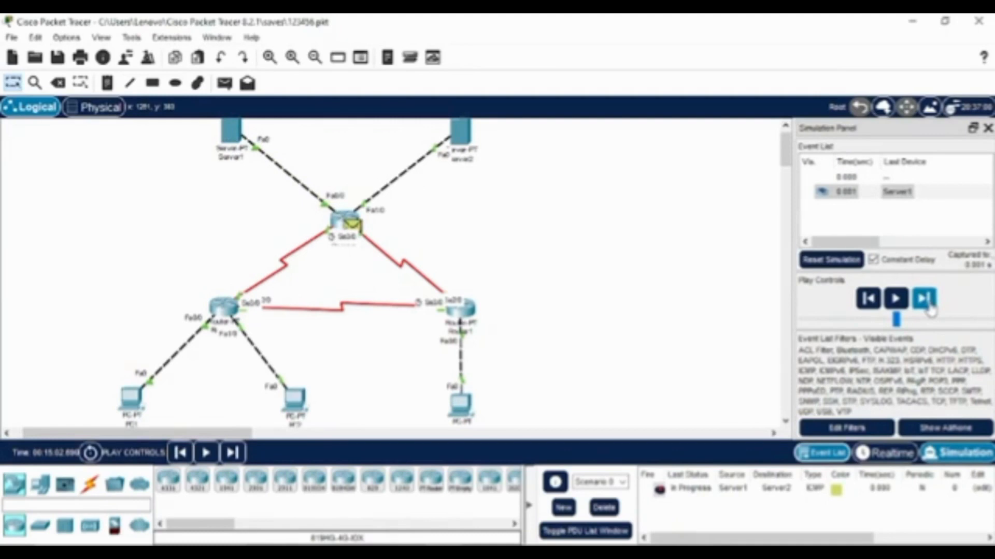
click(929, 309)
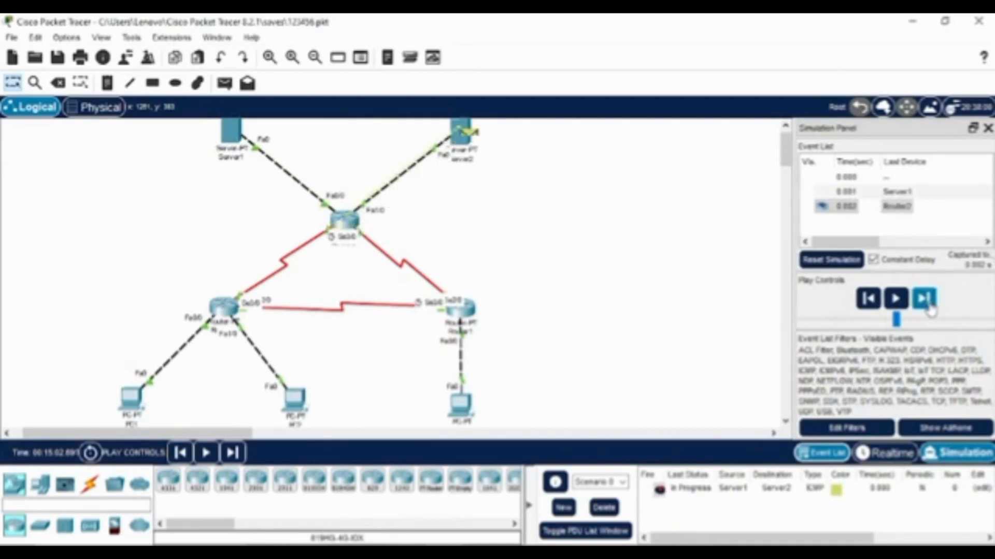
click(930, 310)
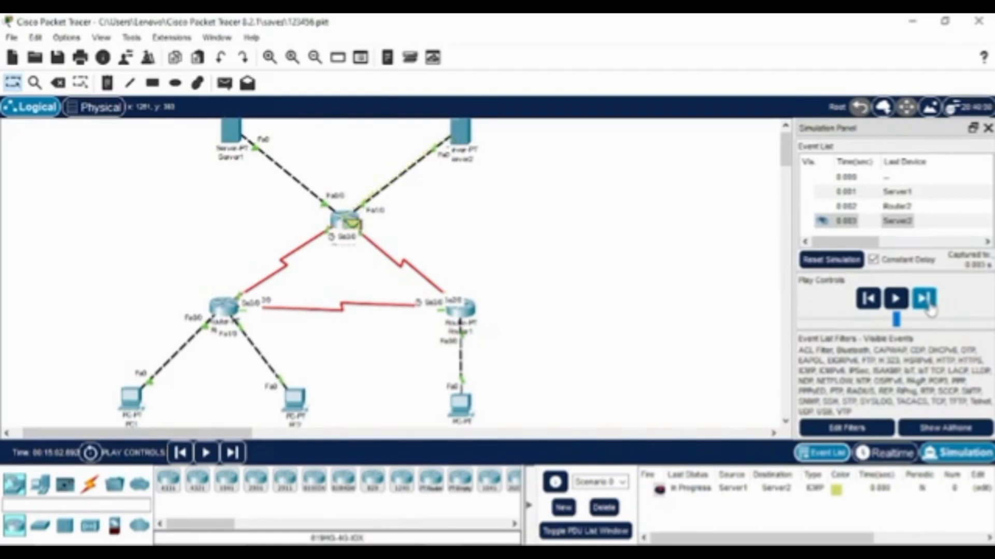
click(930, 310)
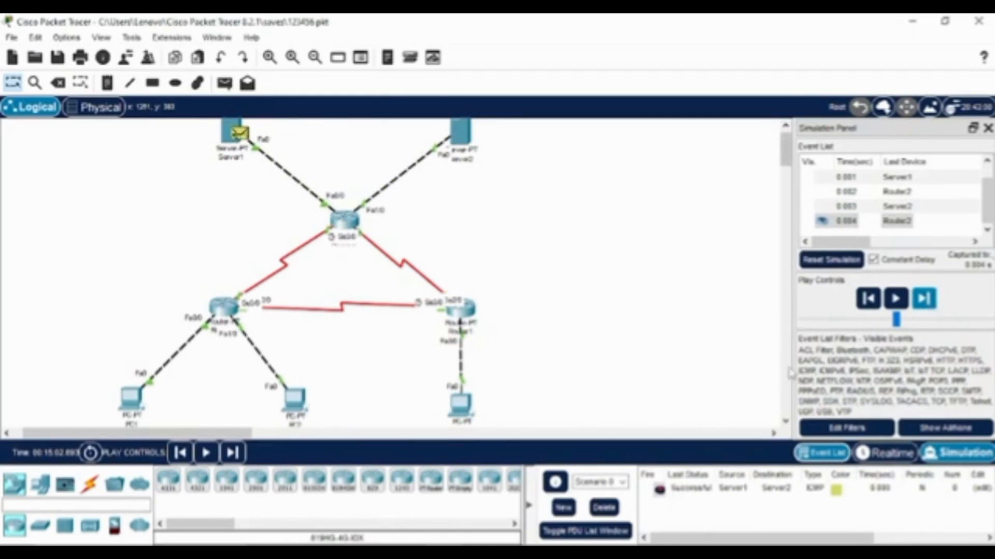
Step: Delete the Server1-to-Server2 test scenario and add a simple PDU from Server1 to PC1
click(602, 508)
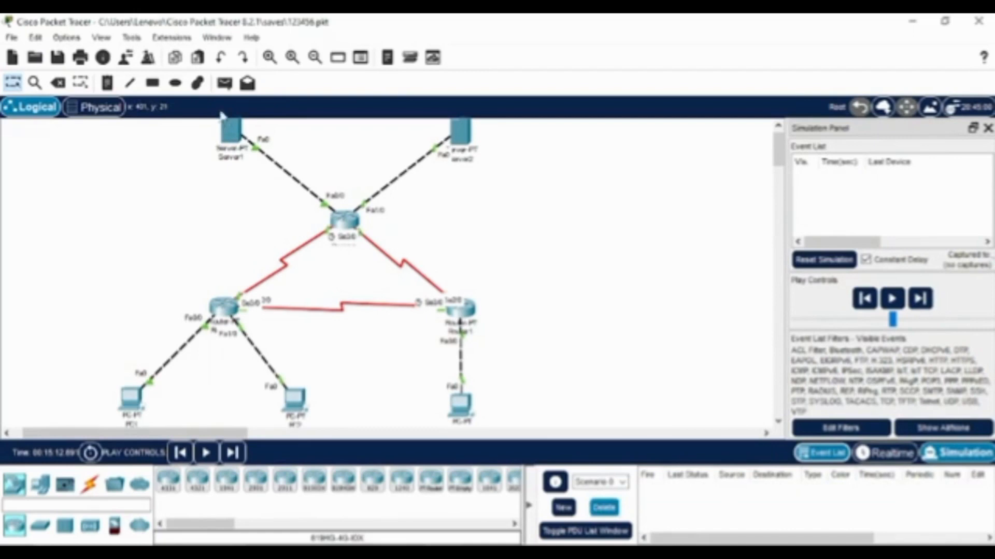
click(225, 86)
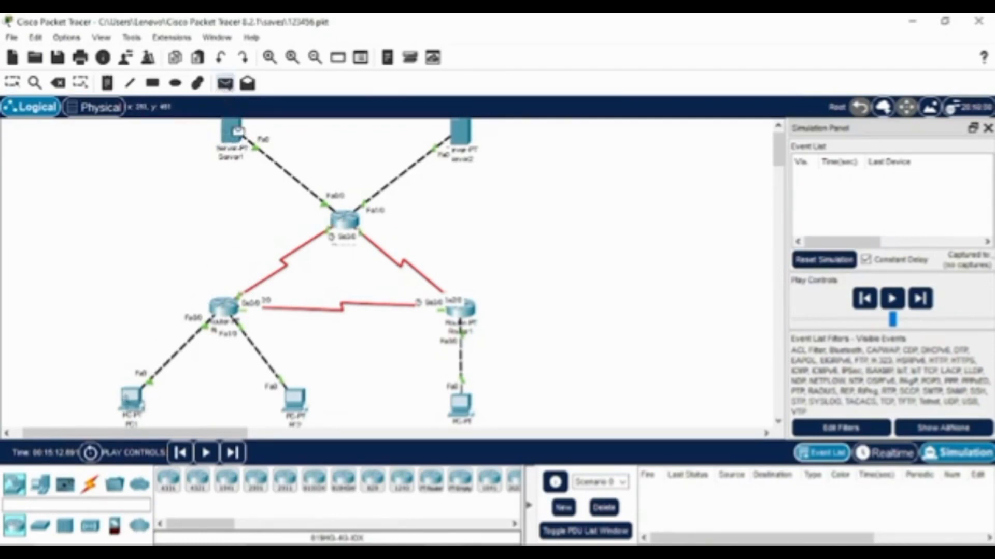
click(129, 402)
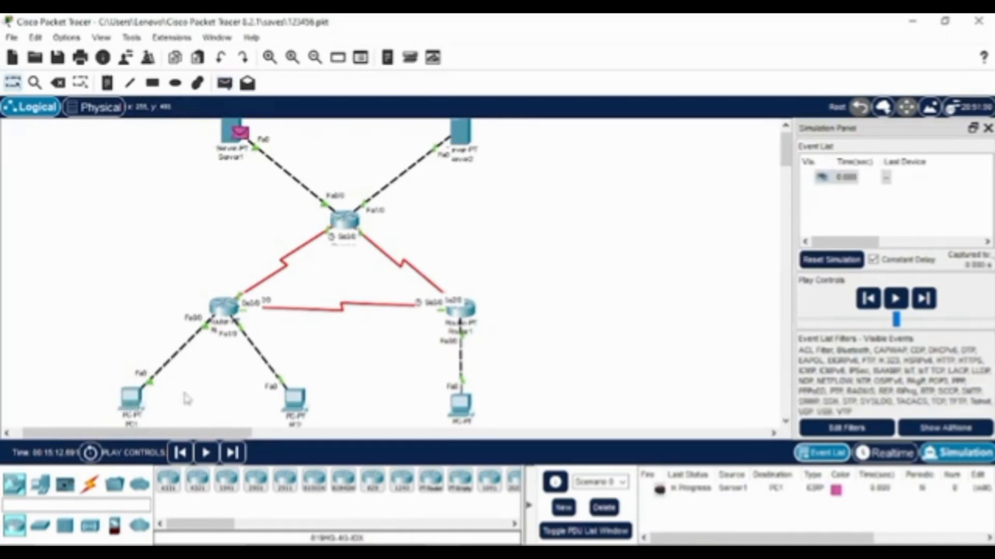
Step: Advance the simulation event by event to follow the Server1-to-PC1 packet to the PC and back to Server1
click(925, 299)
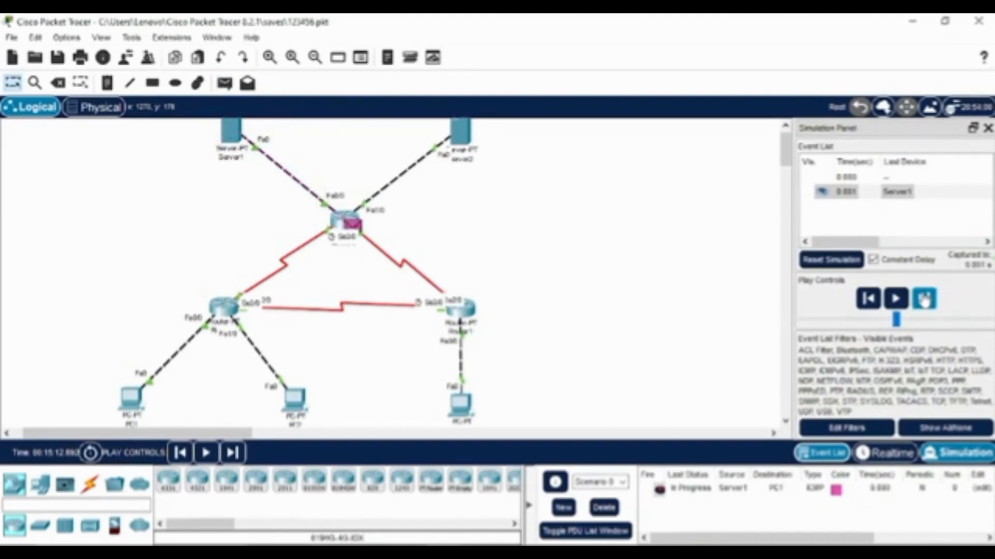
click(925, 299)
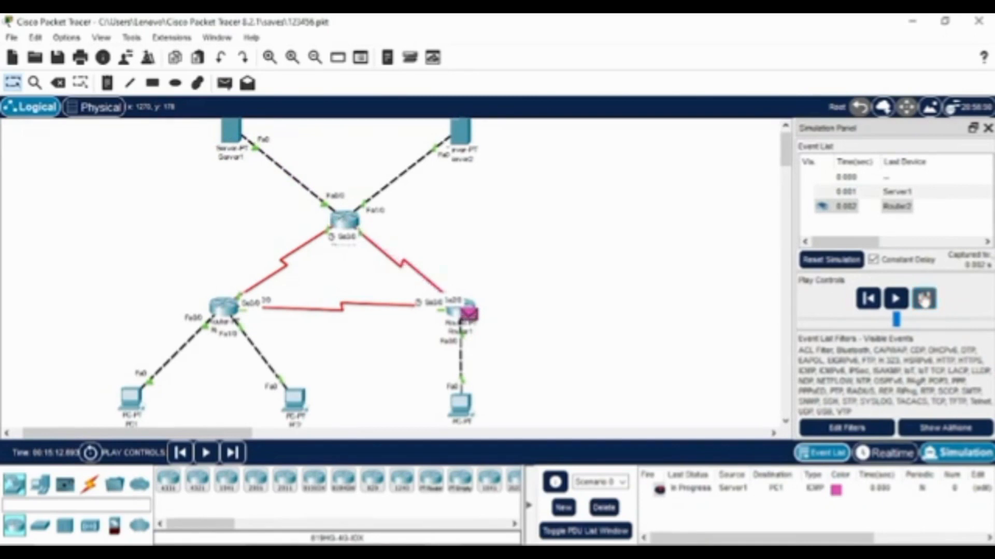
click(925, 300)
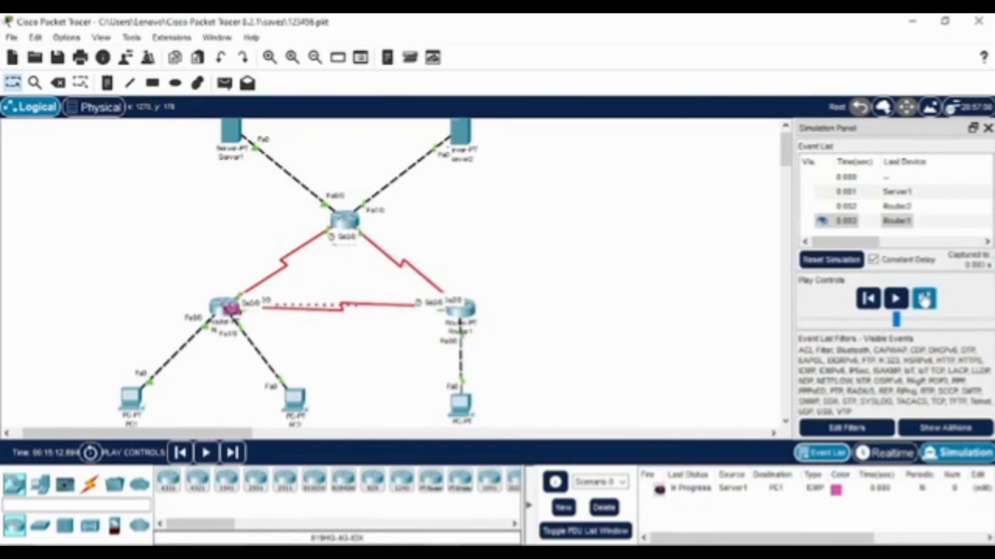
click(925, 299)
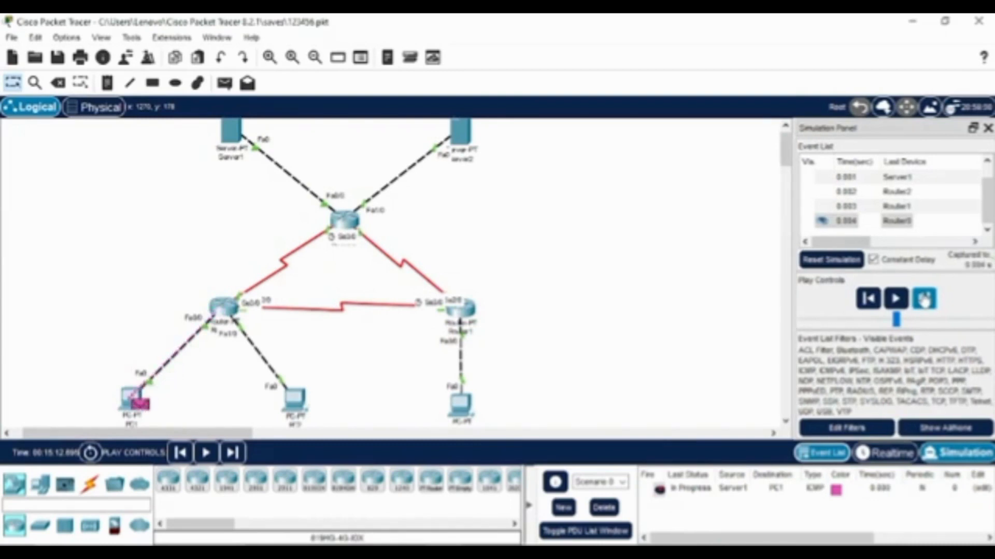
click(924, 300)
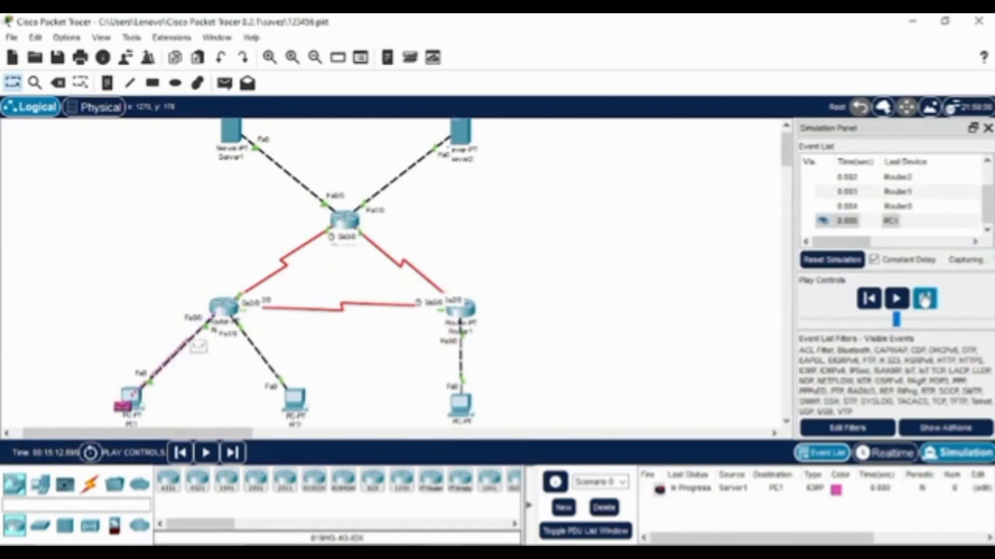
click(925, 299)
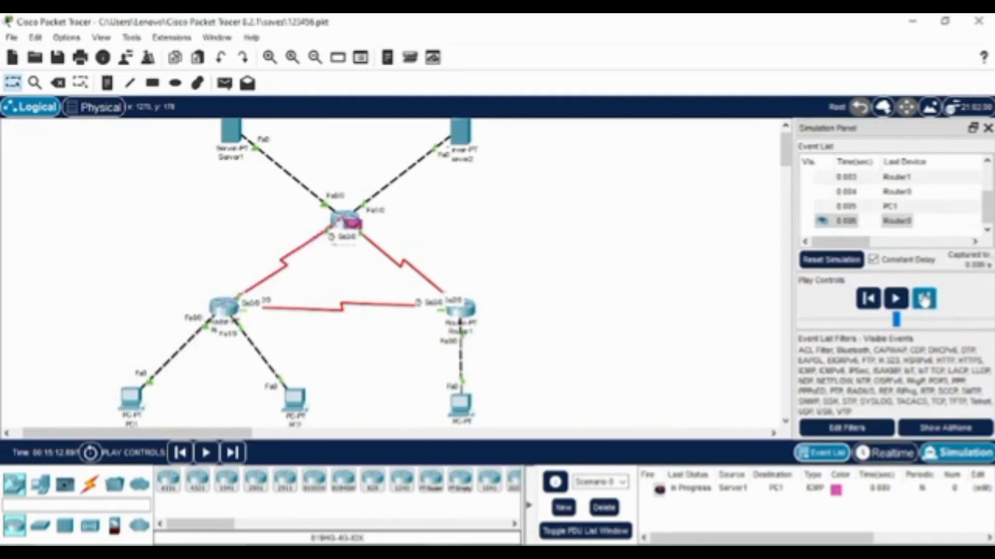
click(924, 299)
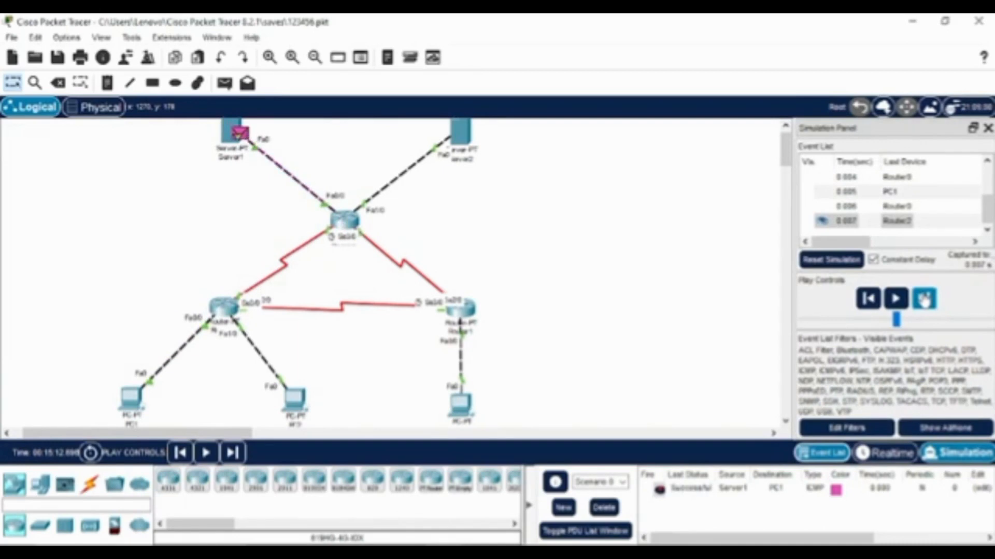
Step: Delete the Server1-to-PC1 test scenario and add a simple PDU from Server1 to PC2
click(604, 508)
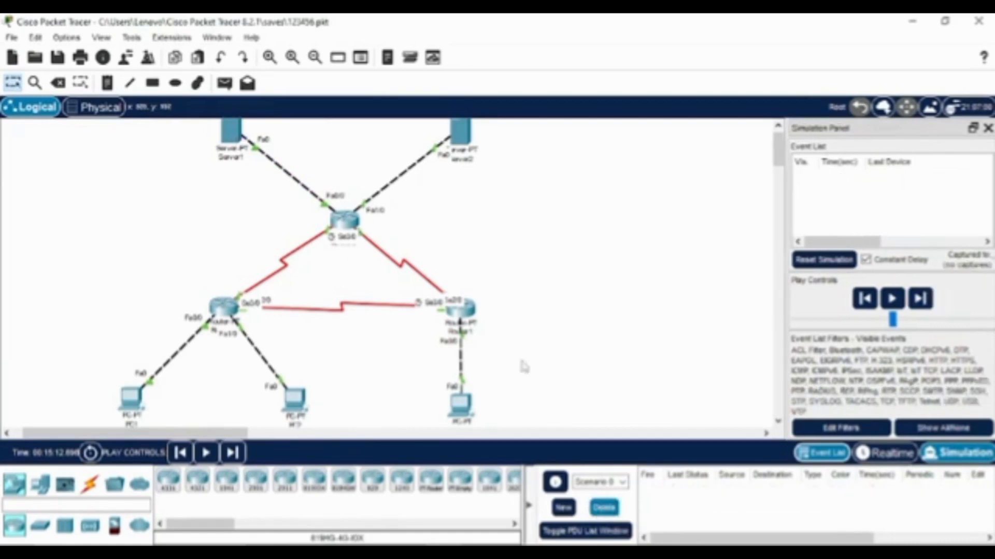
click(225, 83)
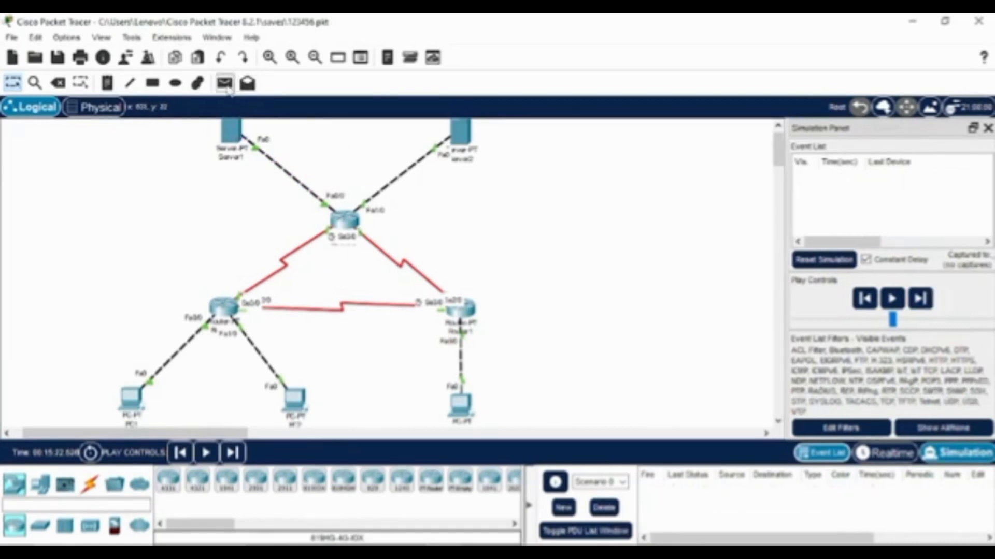
click(234, 133)
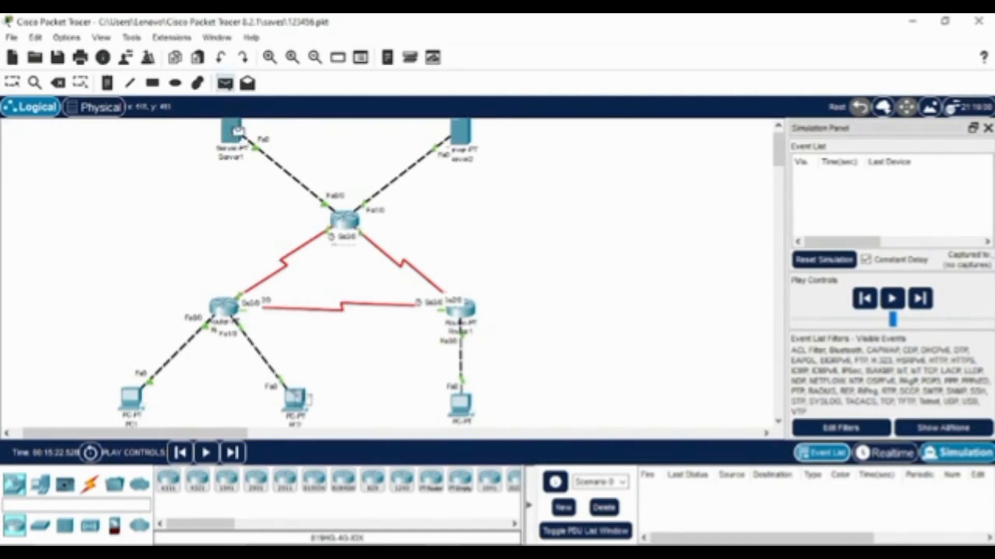
click(295, 399)
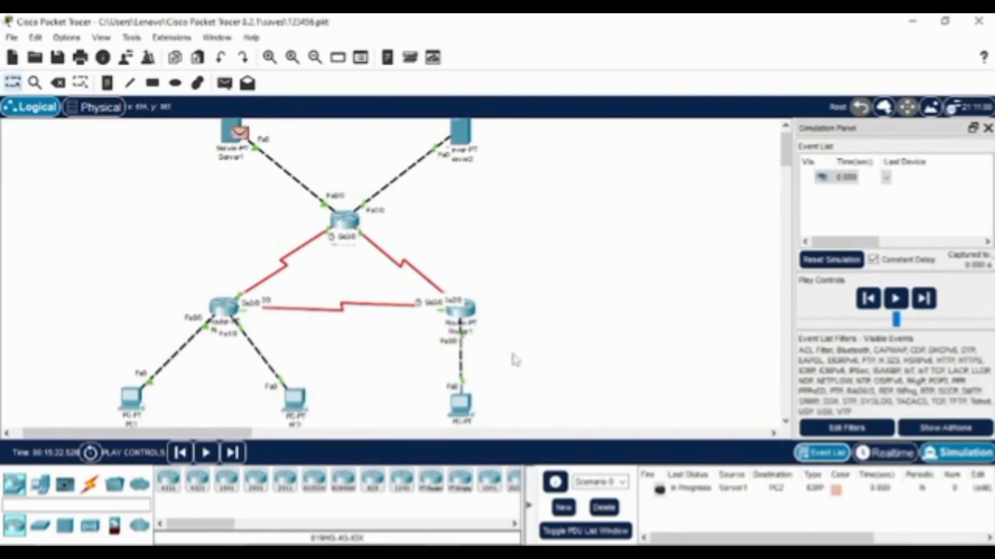
Step: Advance the simulation event by event until the Server1 packet reaches PC2 and its reply returns to Server1
click(933, 306)
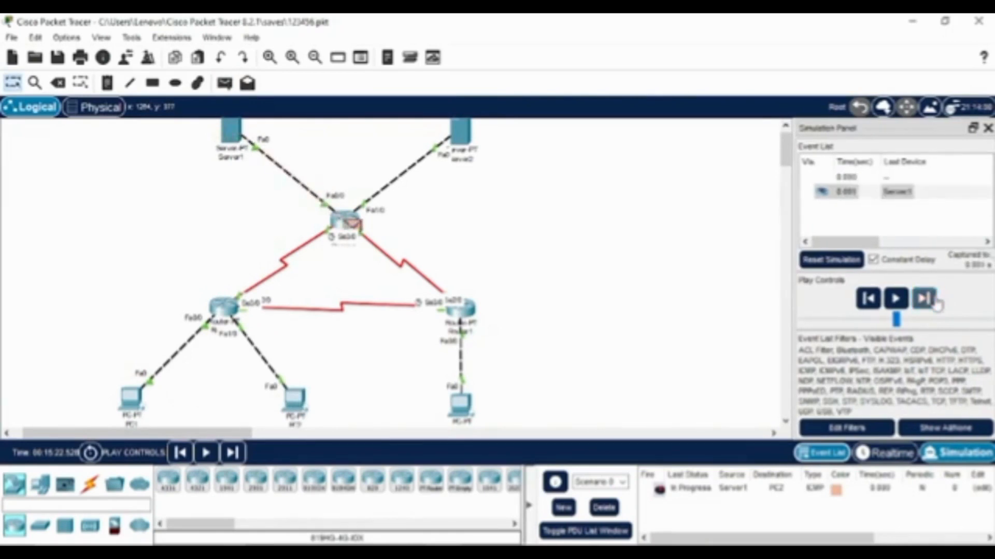
click(933, 305)
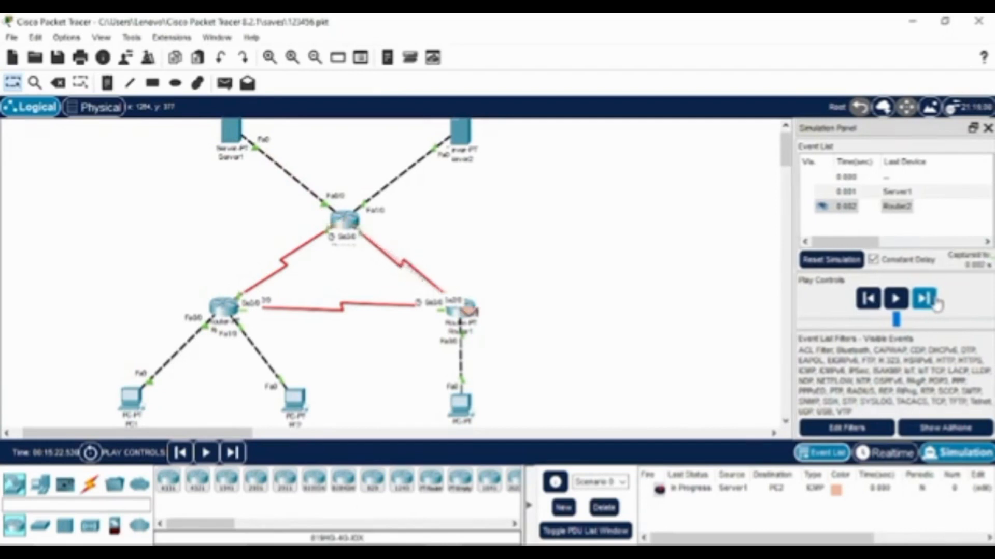
click(932, 304)
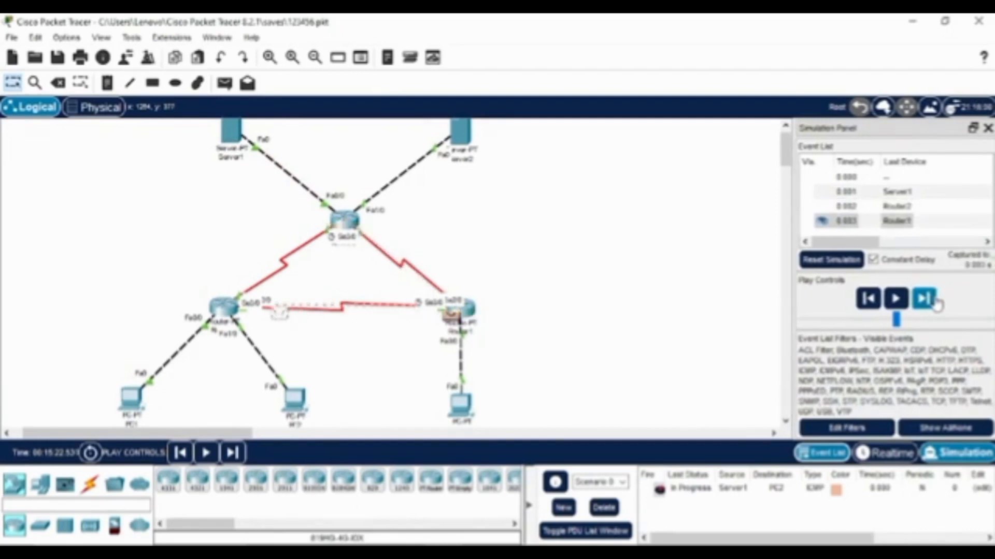
click(936, 303)
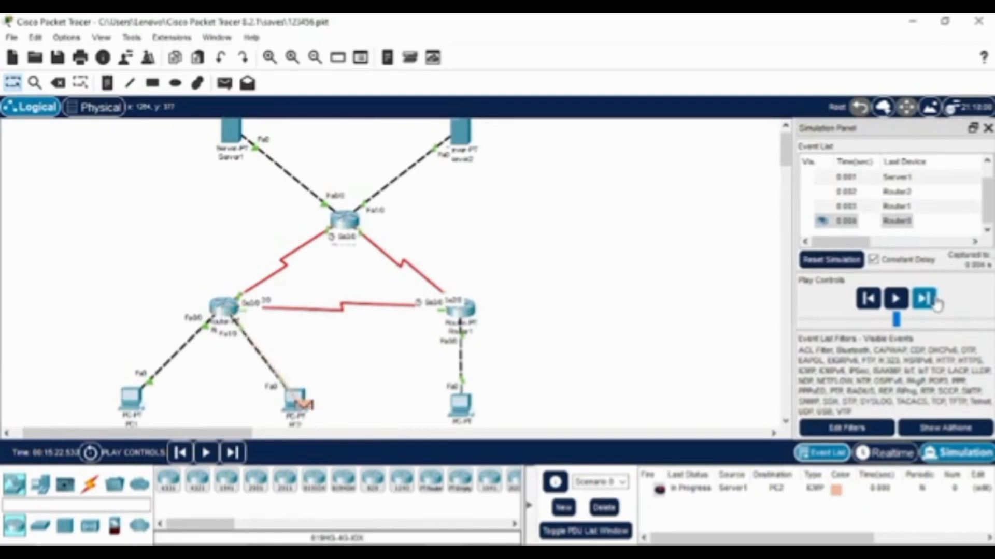
click(936, 303)
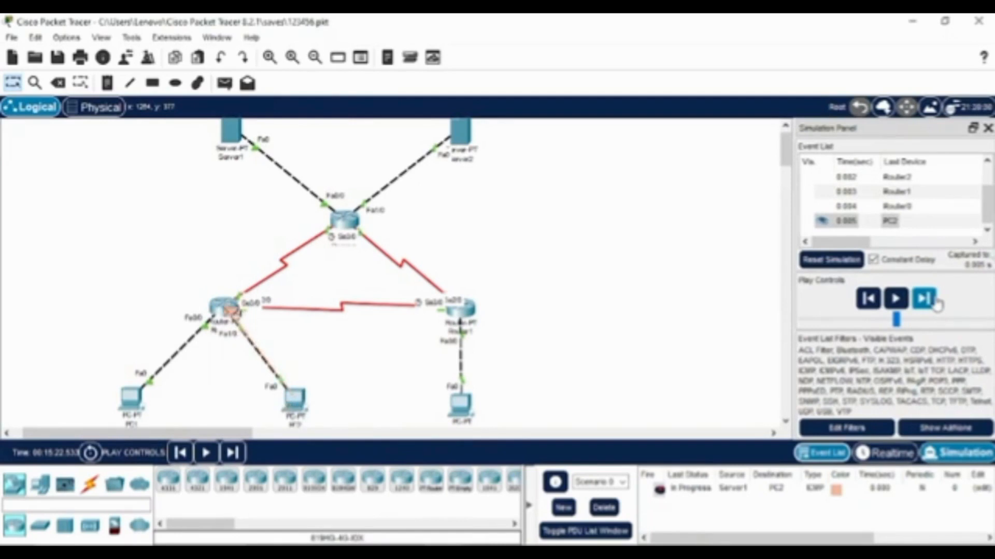
click(935, 303)
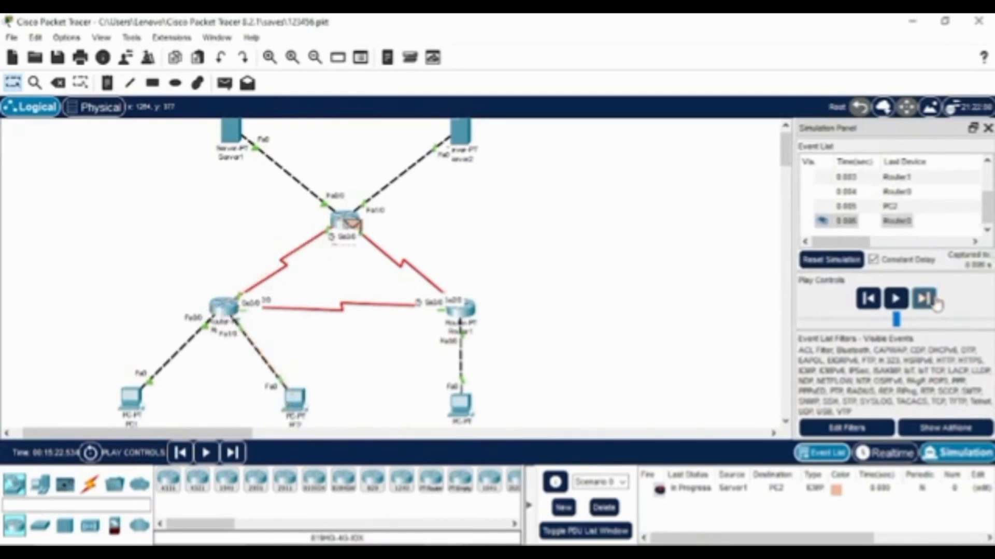
click(936, 304)
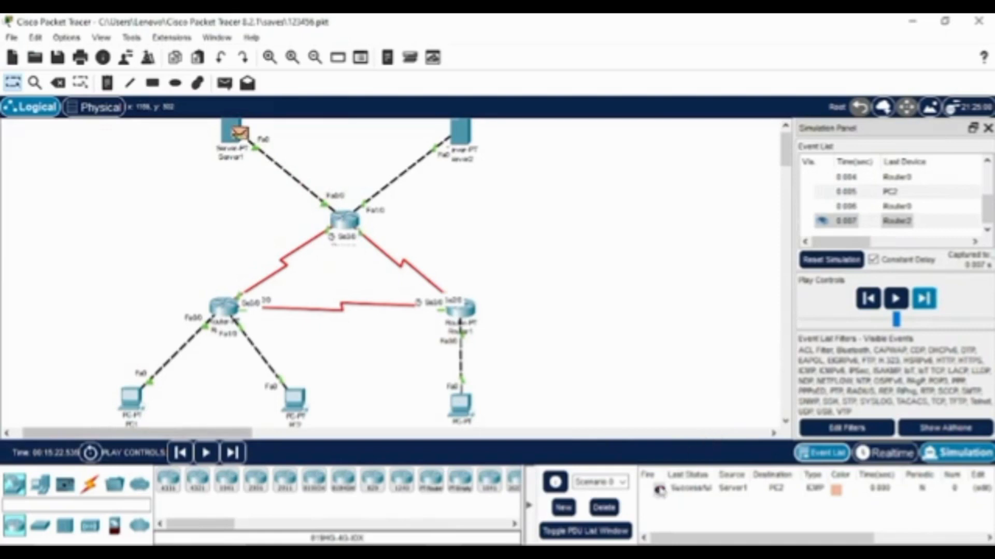
Step: Delete the Server1-to-PC2 test scenario and add a simple PDU from Server1 to PC3
click(605, 509)
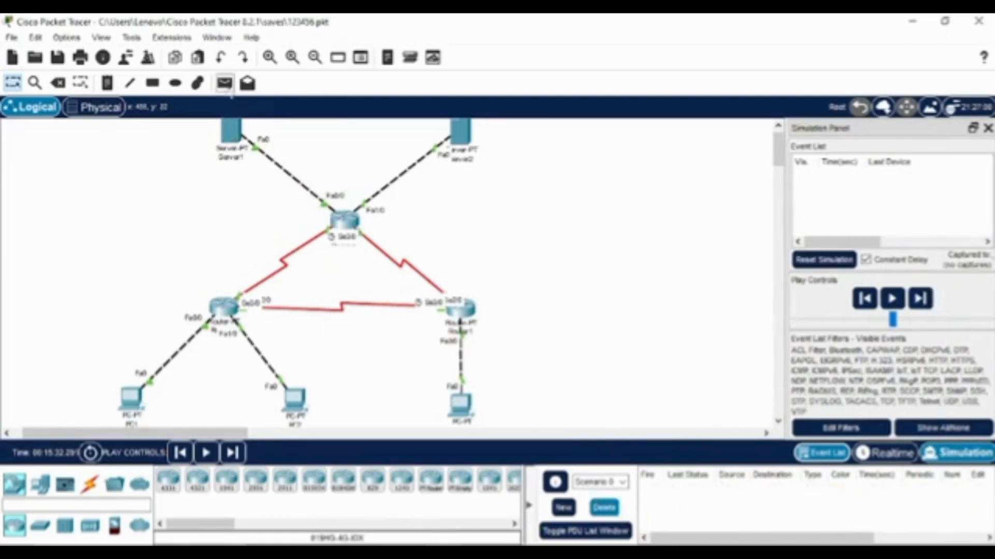
click(224, 84)
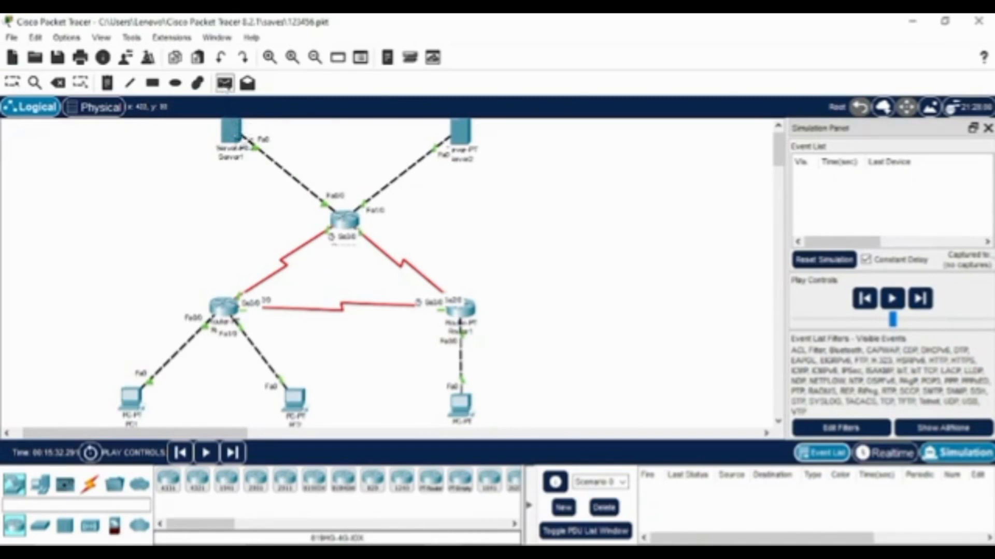
click(233, 133)
click(461, 403)
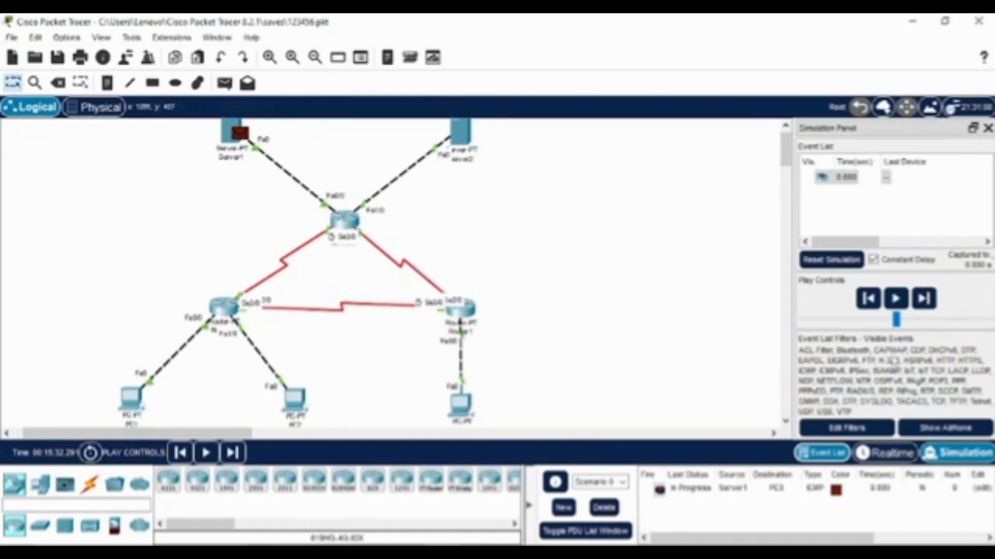
Step: Advance the simulation event by event to follow the Server1-to-PC3 packet to the PC and back to Server1
click(925, 299)
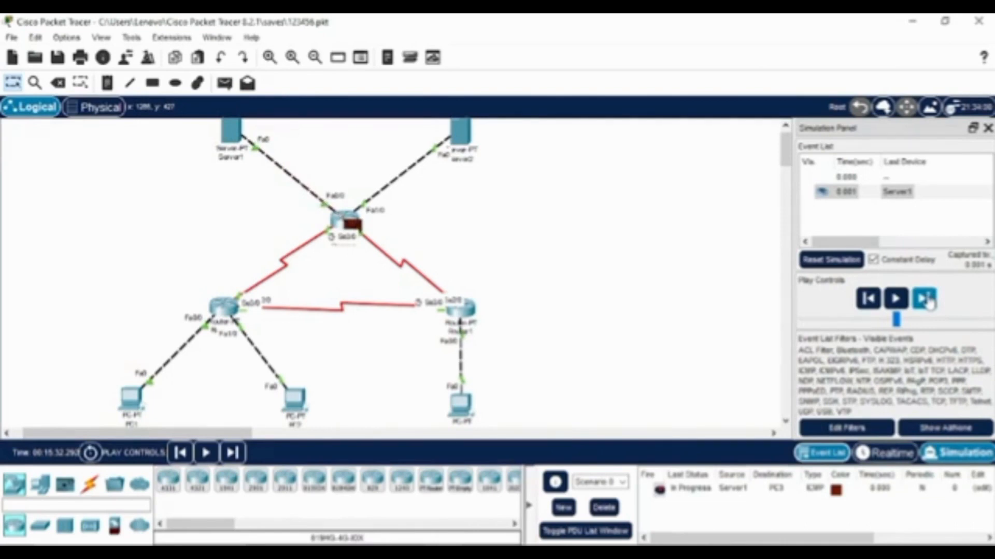
click(926, 299)
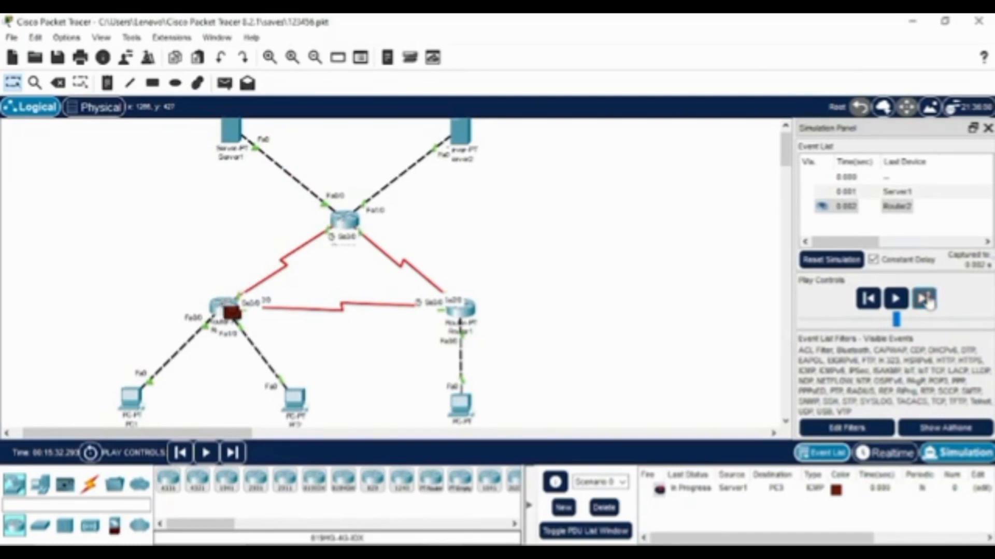
click(927, 300)
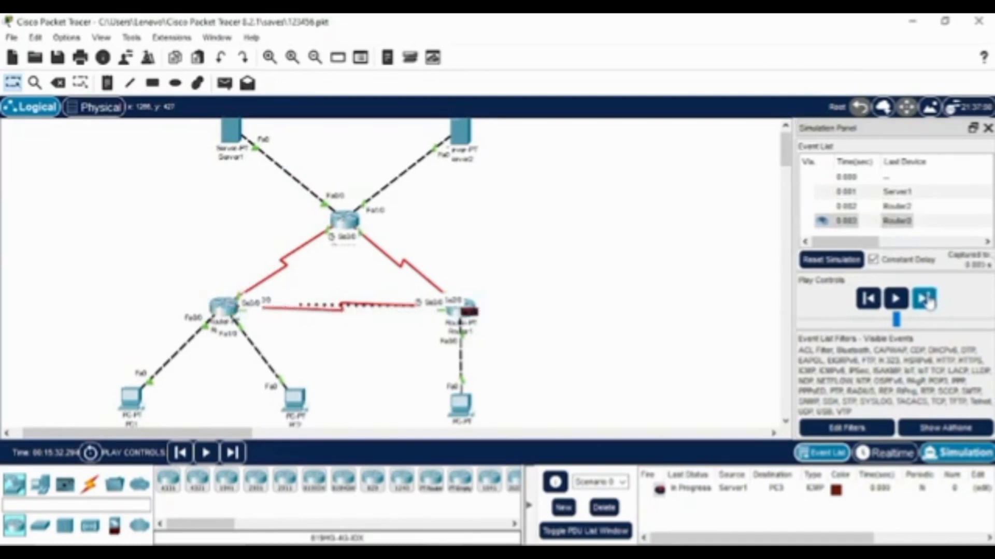
click(927, 300)
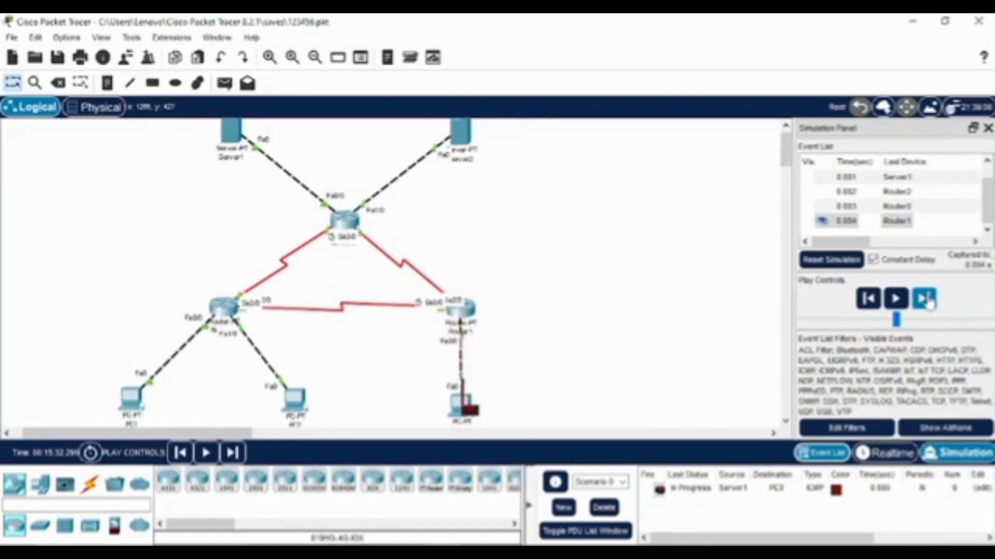
click(927, 301)
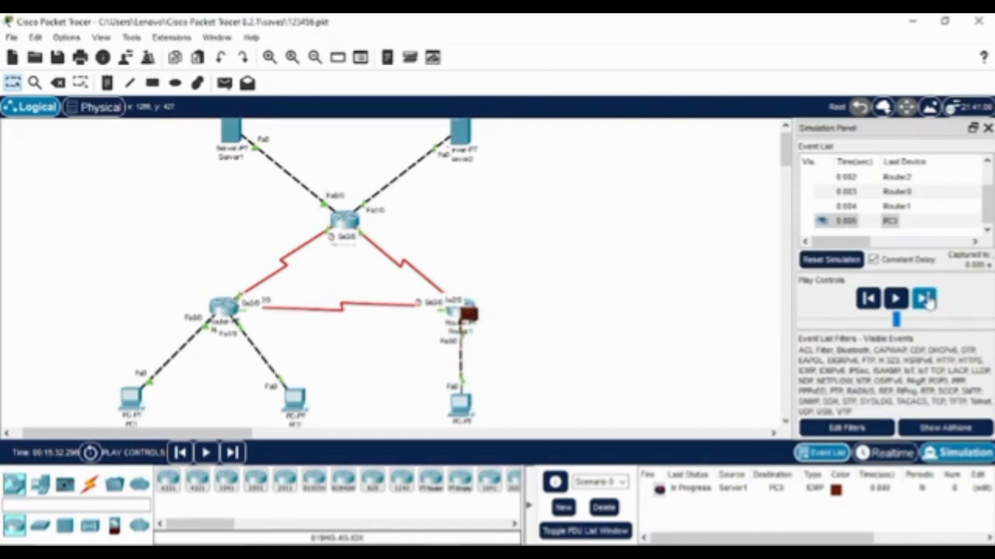
click(928, 301)
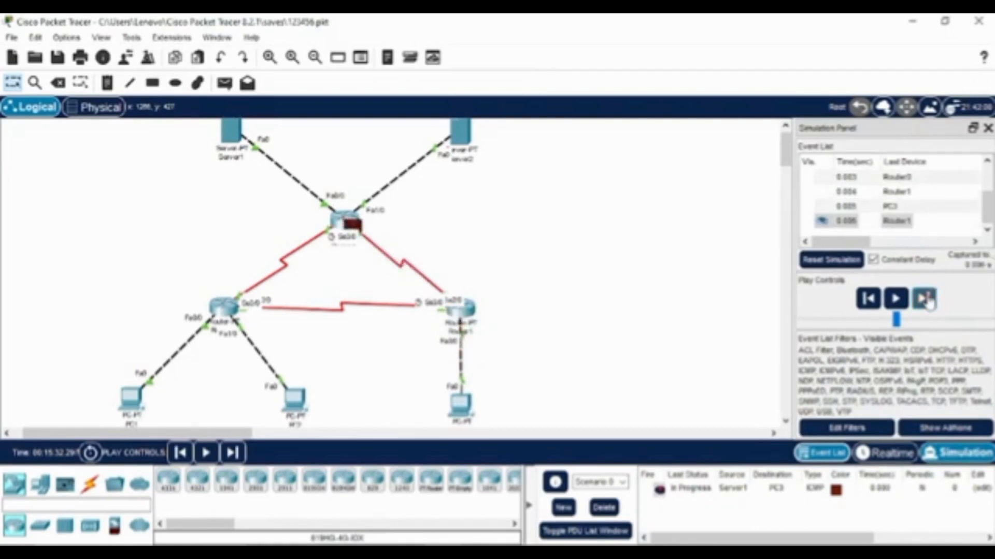
click(928, 301)
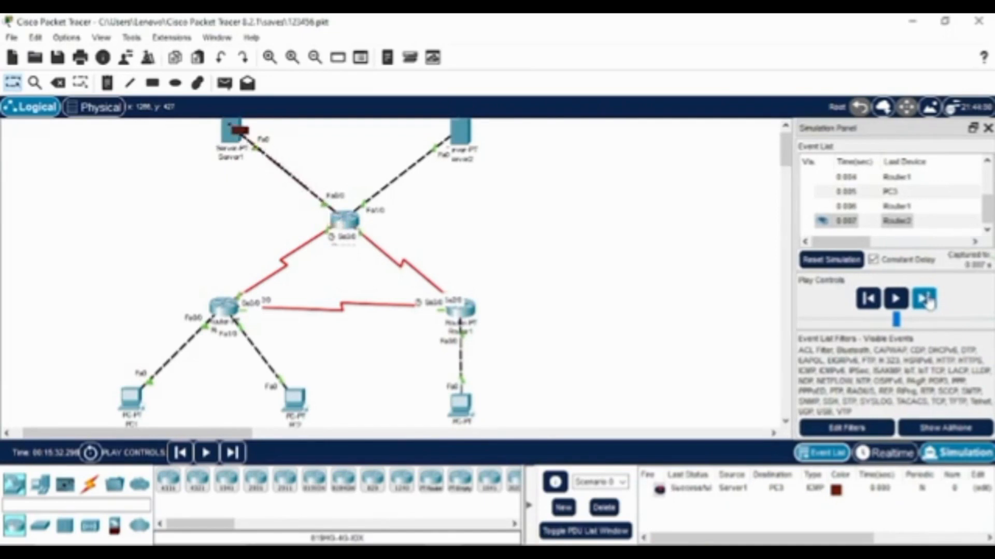